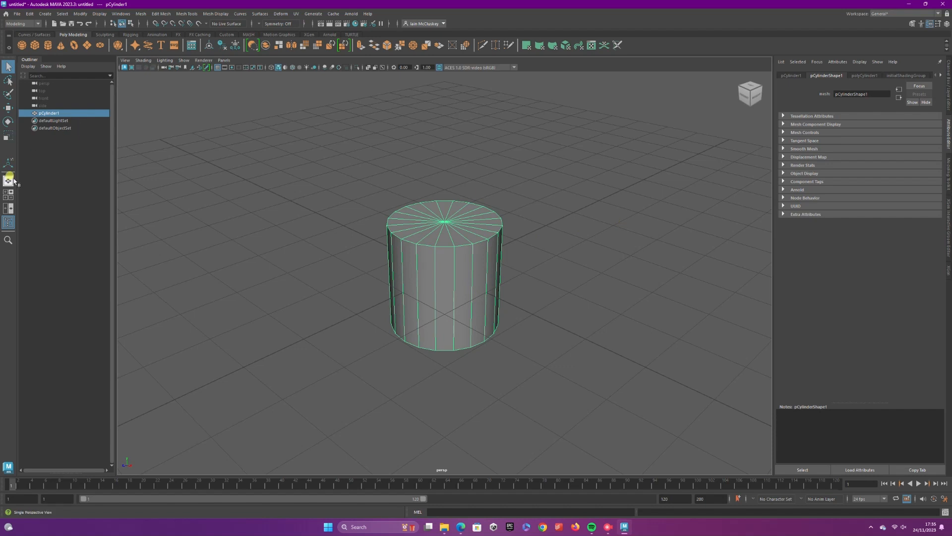
Shorten the cylinder to about 0.65 of its height, and set its axis subdivisions to 12 and cap subdivisions to 0
{"action": "left_click", "coordinate": [9, 137]}
{"action": "left_click_drag", "start_coordinate": [445, 248], "coordinate": [443, 263]}
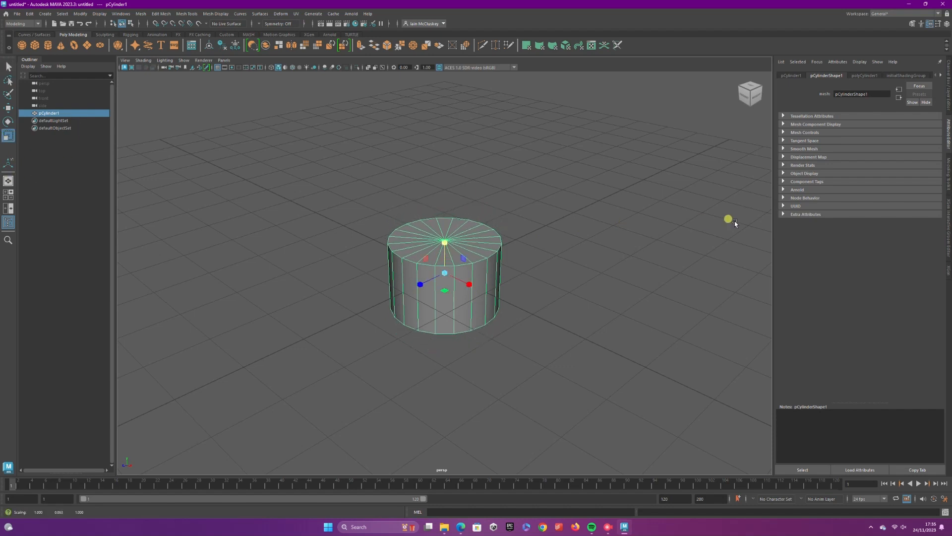
{"action": "left_click", "coordinate": [867, 76]}
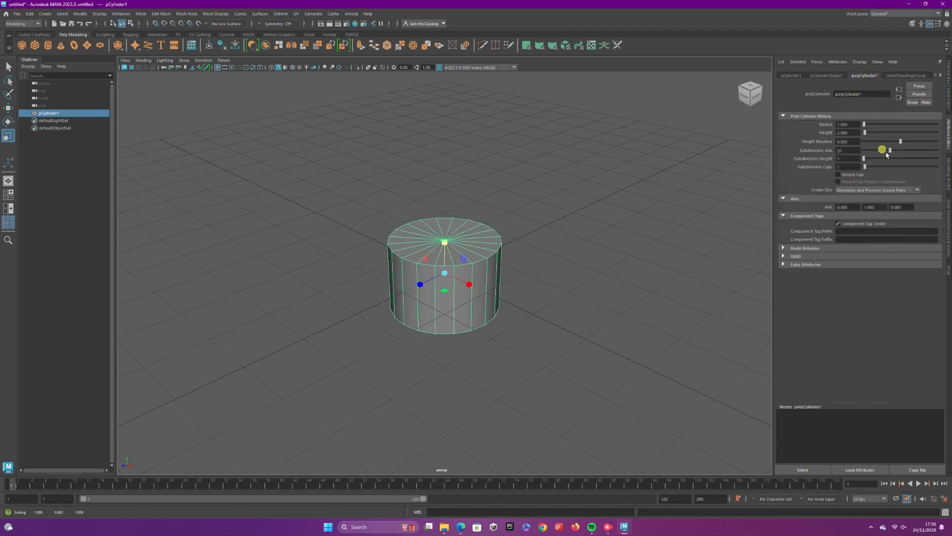
{"action": "left_click_drag", "start_coordinate": [887, 155], "coordinate": [861, 168]}
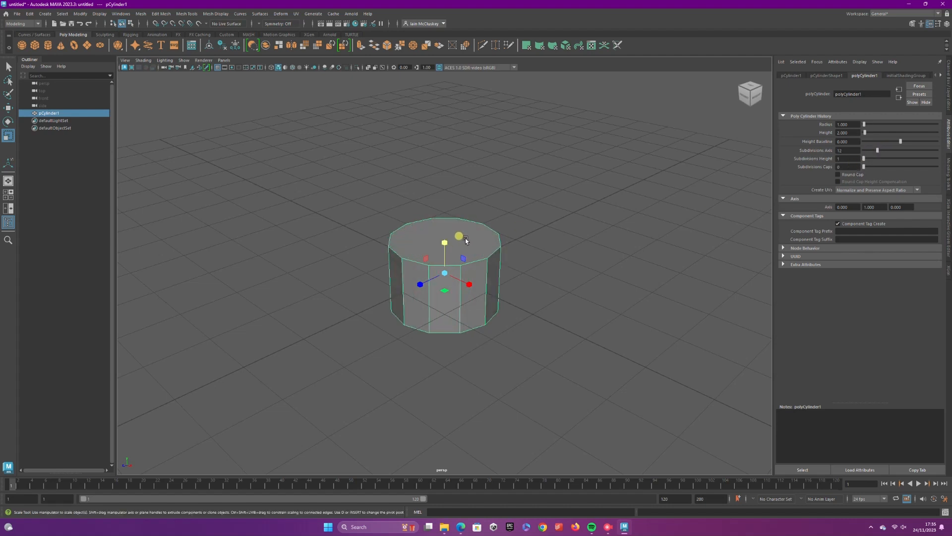
Extrude the cylinder's top face in place with an offset of 0.2 to create an inner cap face
{"action": "right_click_drag", "start_coordinate": [465, 240], "coordinate": [453, 251]}
{"action": "left_click", "coordinate": [453, 247]}
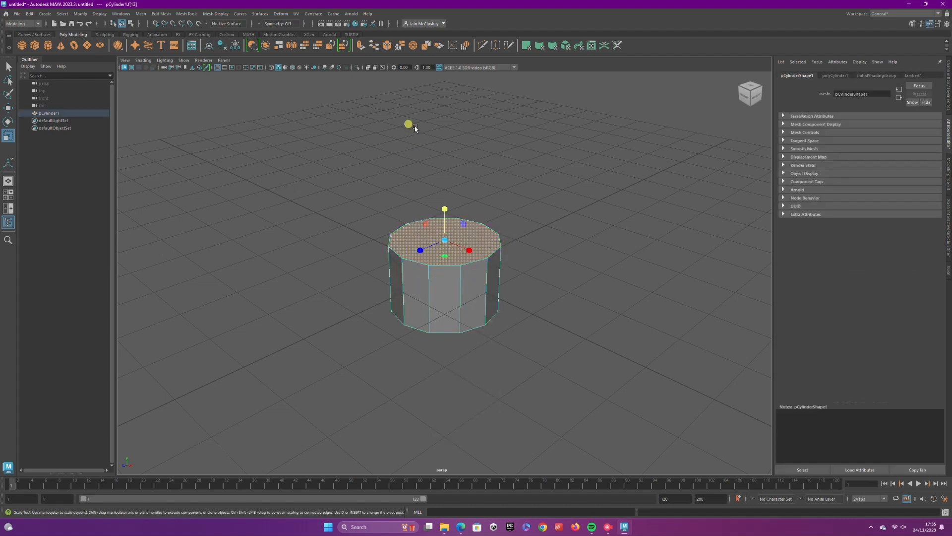
{"action": "left_click", "coordinate": [361, 45]}
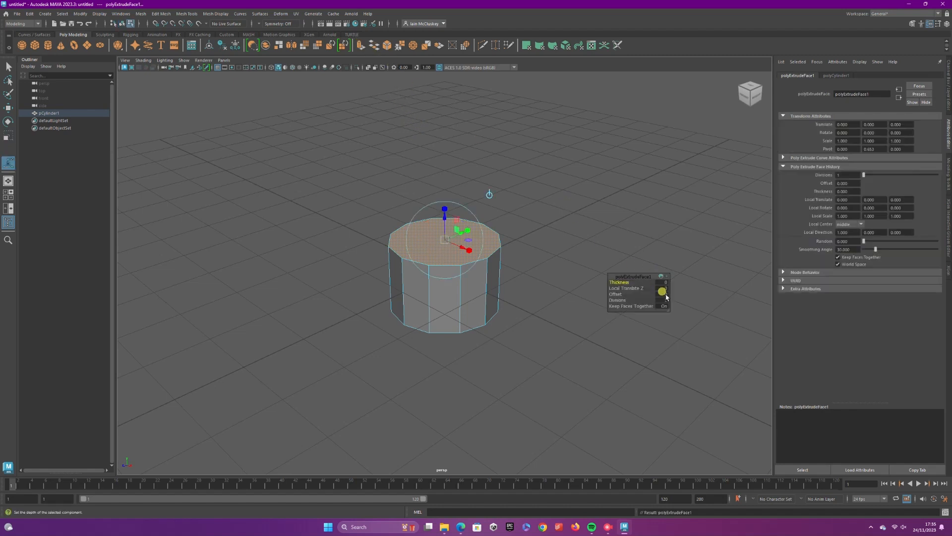
{"action": "type", "text": "1"}
{"action": "key", "text": "Return"}
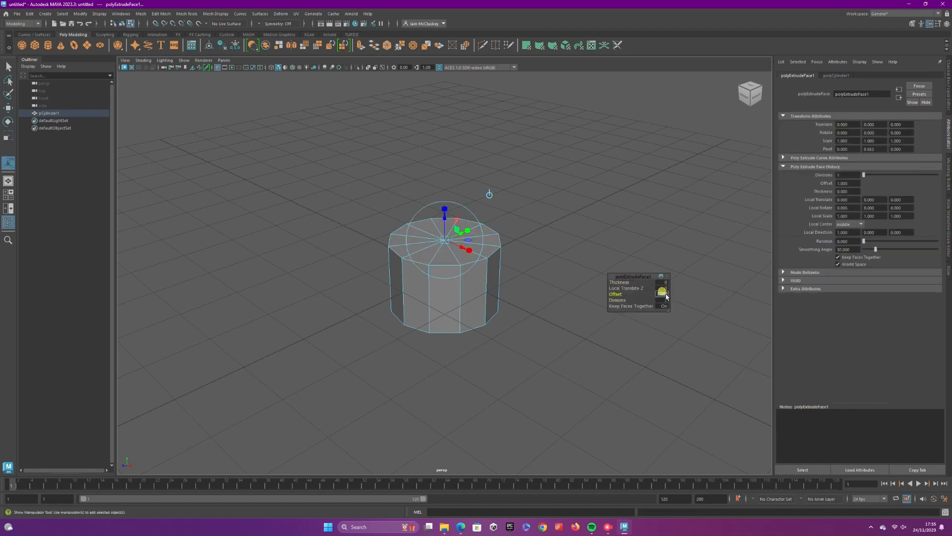
{"action": "type", "text": "0.2"}
{"action": "key", "text": "Return"}
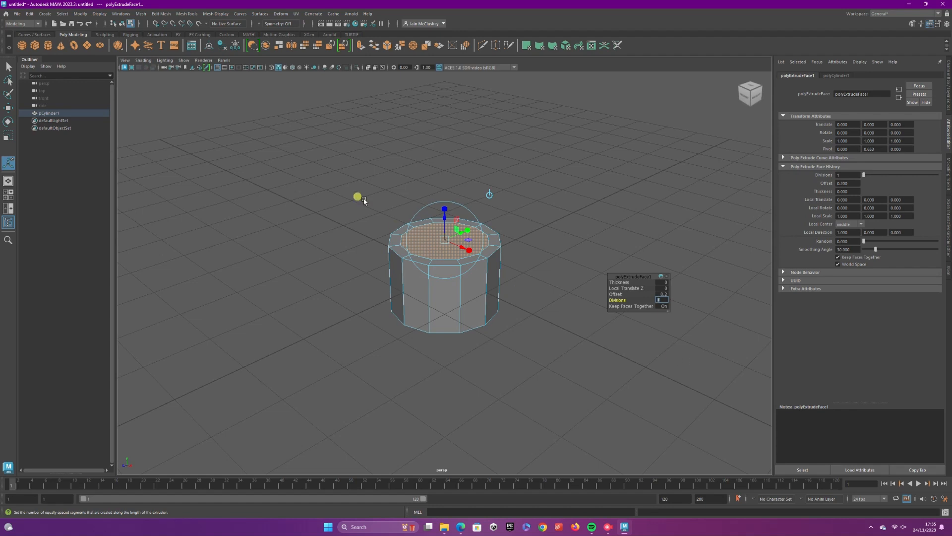
Extrude the inner cap face downward about 0.92 units to hollow out the cylinder
{"action": "left_click", "coordinate": [360, 45]}
{"action": "left_click_drag", "start_coordinate": [443, 217], "coordinate": [446, 267]}
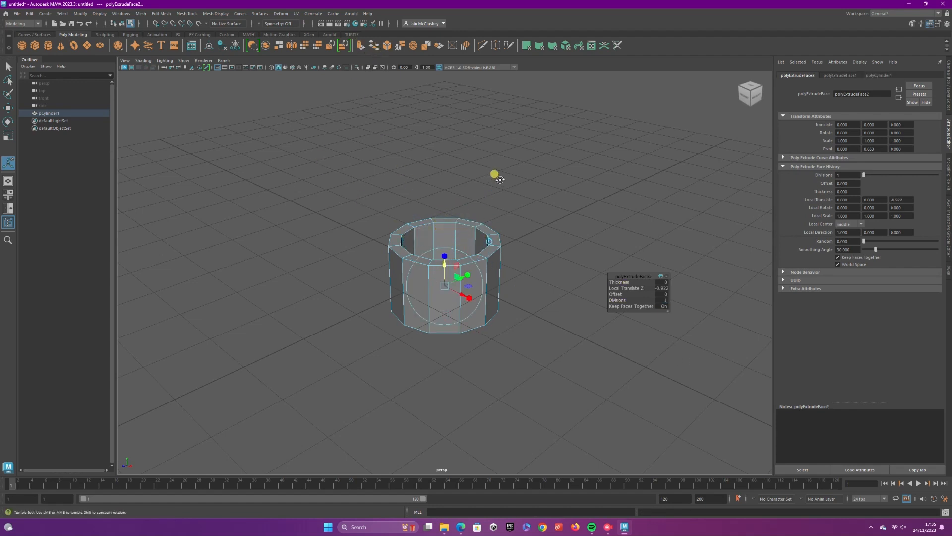
{"action": "mouse_move", "coordinate": [500, 179]}
{"action": "left_mouse_down", "text": "alt"}
{"action": "mouse_move", "coordinate": [492, 193]}
{"action": "mouse_move", "coordinate": [496, 177]}
{"action": "left_mouse_up", "text": "alt"}
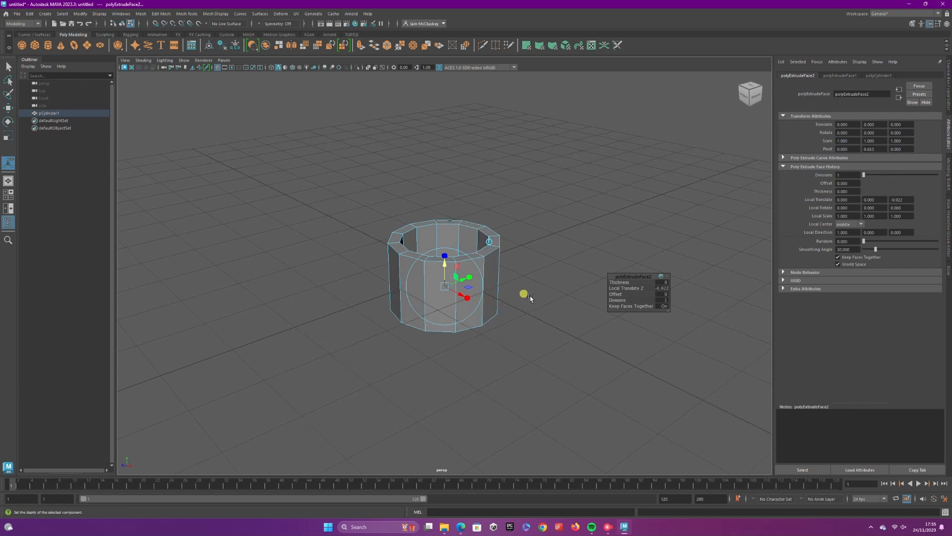
Select all the faces of the top ring and extrude them with an offset of -0.05 to widen the rim
{"action": "left_click", "coordinate": [489, 250]}
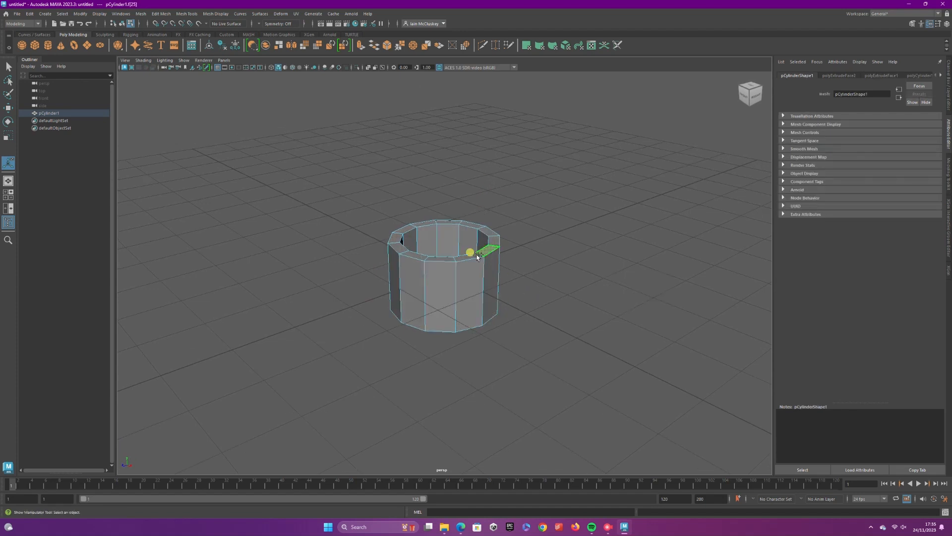
{"action": "left_click_drag", "start_coordinate": [477, 257], "coordinate": [419, 258]}
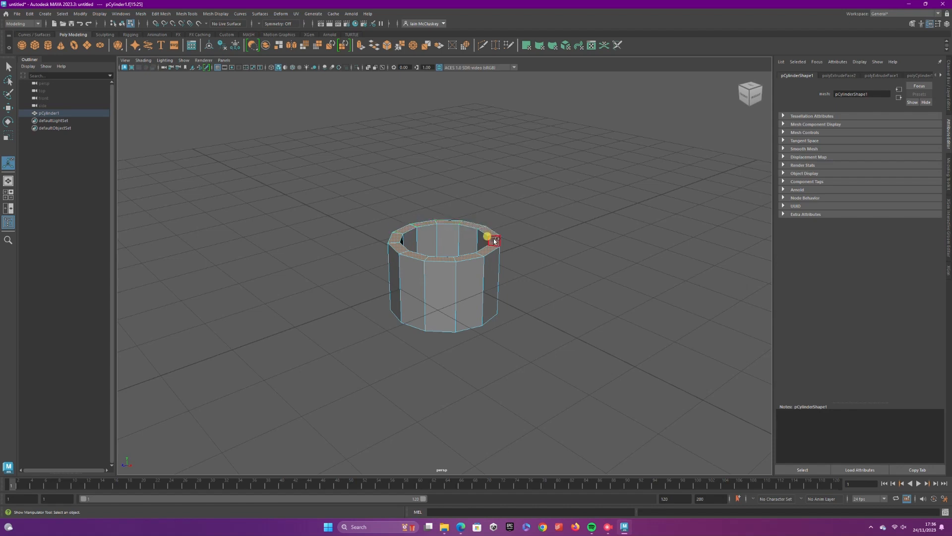
{"action": "left_click", "coordinate": [361, 45]}
{"action": "left_click", "coordinate": [665, 294]}
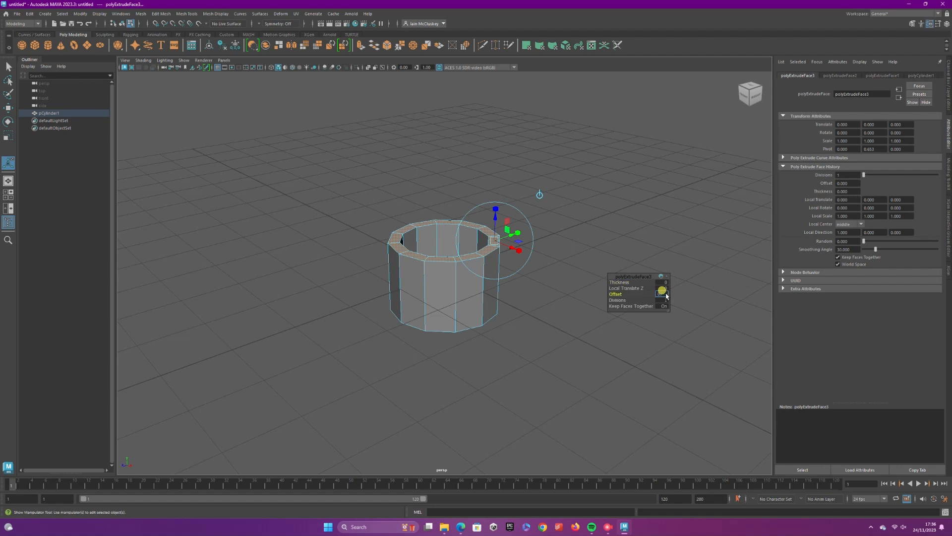
{"action": "key", "text": "Tab"}
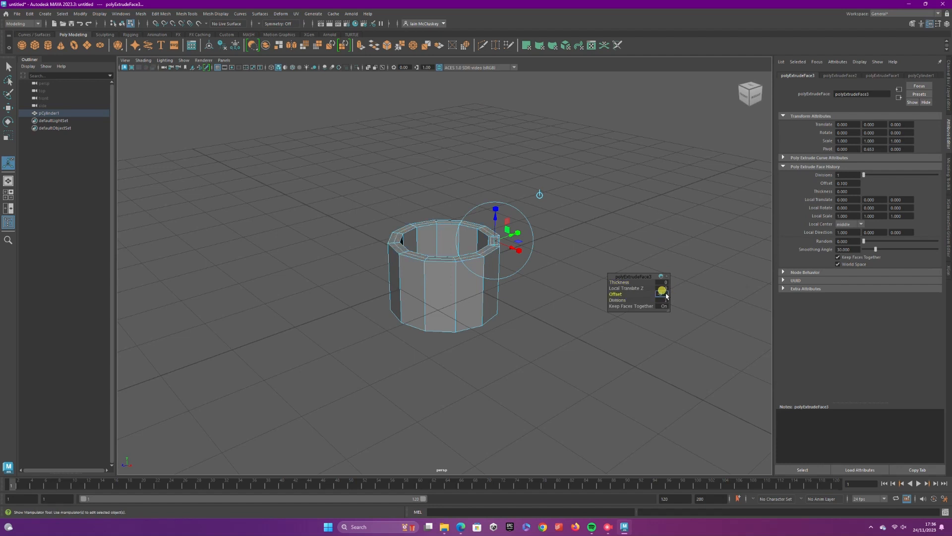
{"action": "key", "text": "Tab"}
{"action": "left_click", "coordinate": [663, 293]}
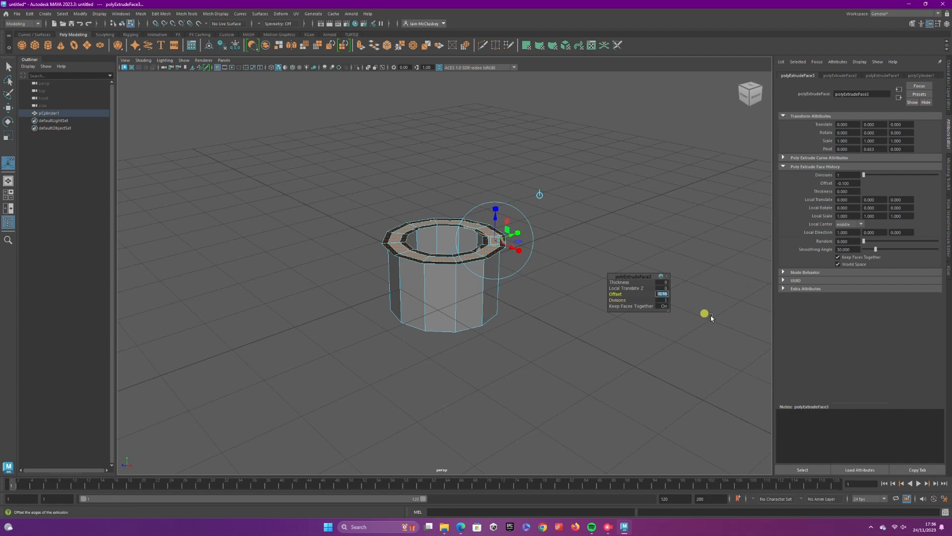
{"action": "type", "text": "-0.05"}
{"action": "key", "text": "Tab"}
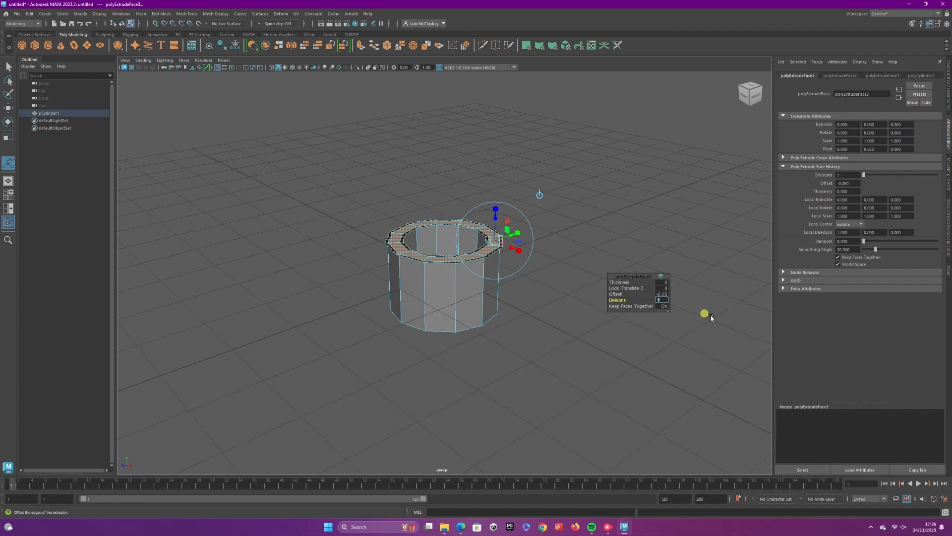
Extrude the widened rim faces slightly upward into a raised lip and clear the selection
{"action": "mouse_move", "coordinate": [495, 214]}
{"action": "left_mouse_down"}
{"action": "mouse_move", "coordinate": [496, 201]}
{"action": "mouse_move", "coordinate": [496, 209]}
{"action": "left_mouse_up"}
{"action": "left_click", "coordinate": [360, 45]}
{"action": "left_click", "coordinate": [573, 229]}
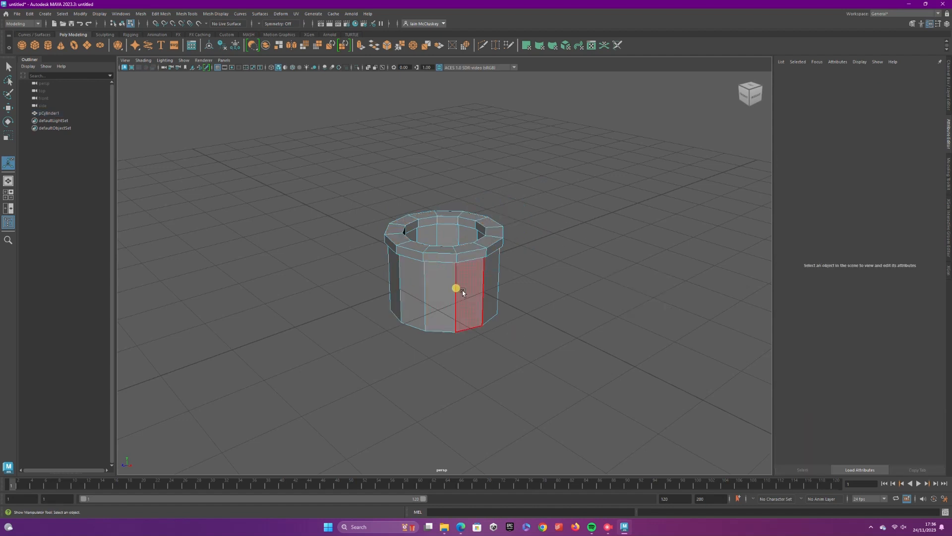
Return to object mode and insert an edge loop around the middle of the outer wall with Quad Draw
{"action": "right_click_drag", "start_coordinate": [450, 287], "coordinate": [465, 277]}
{"action": "key", "text": "q"}
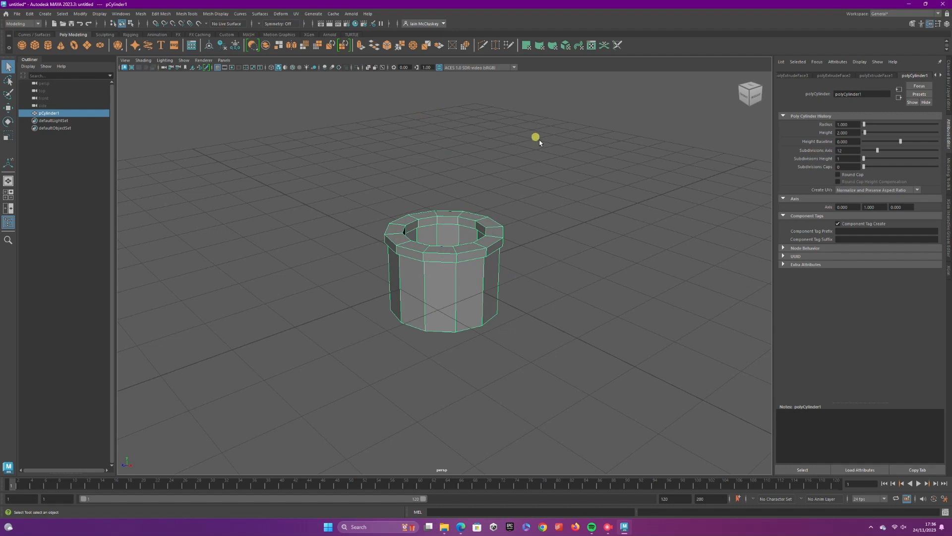
{"action": "left_click", "coordinate": [948, 195]}
{"action": "left_click", "coordinate": [920, 289]}
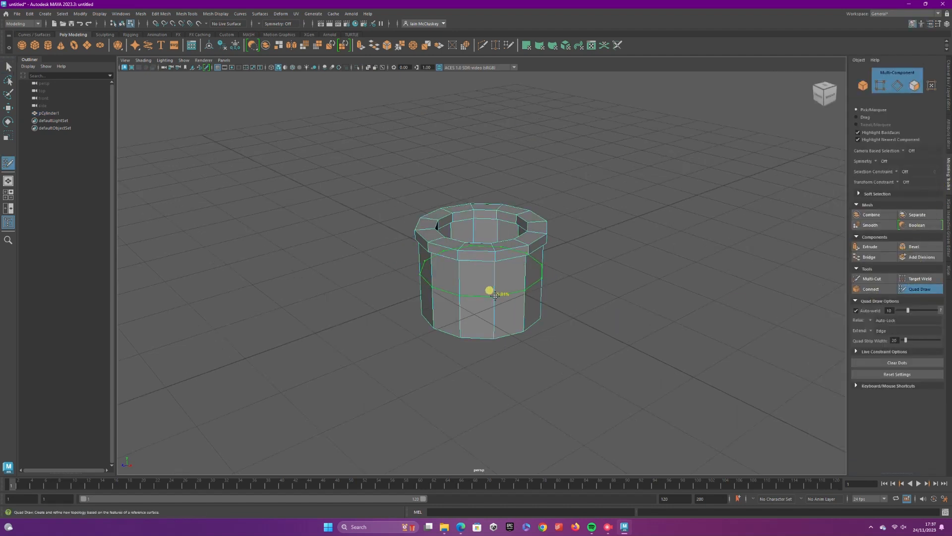
In a four-view layout, select the bottom ring of vertices and scale it slightly outward to flare the base
{"action": "right_click", "coordinate": [454, 303]}
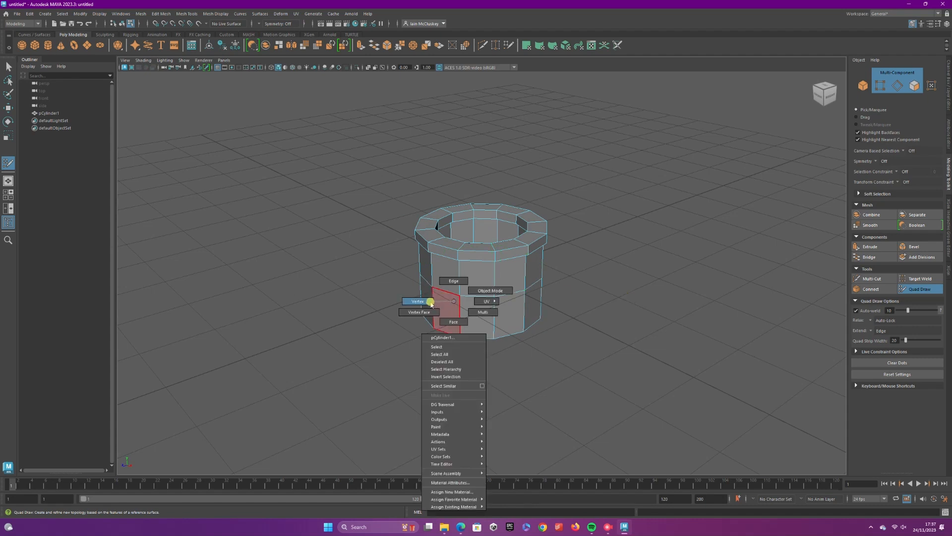
{"action": "key", "text": "space"}
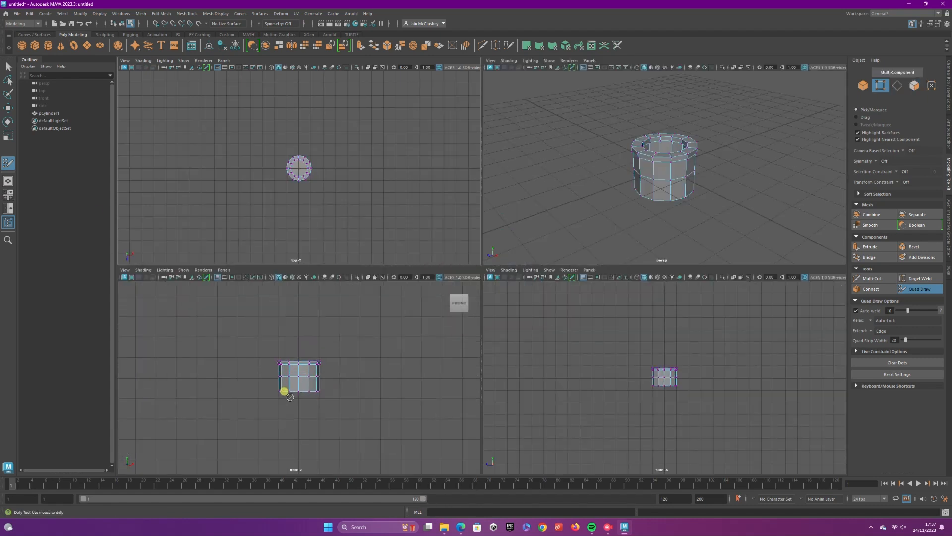
{"action": "key", "text": "f"}
{"action": "key", "text": "f"}
{"action": "key", "text": "f"}
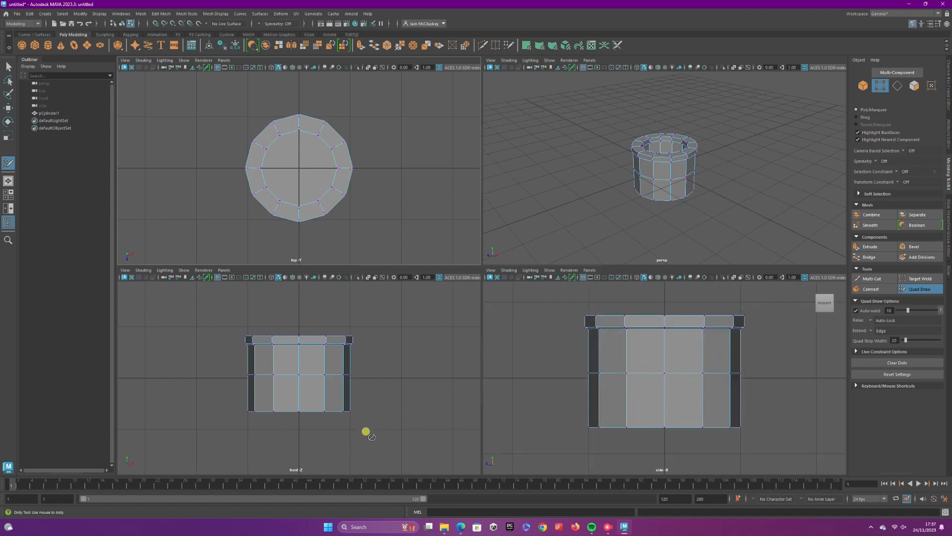
{"action": "key", "text": "q"}
{"action": "left_click_drag", "start_coordinate": [229, 395], "coordinate": [368, 427]}
{"action": "left_click", "coordinate": [7, 137]}
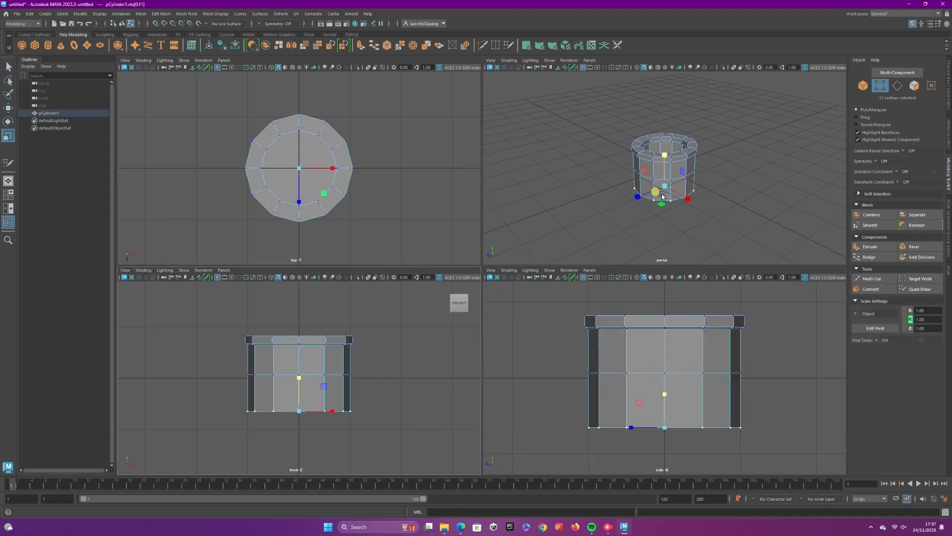
{"action": "key", "text": "f"}
{"action": "left_click_drag", "start_coordinate": [665, 204], "coordinate": [674, 209]}
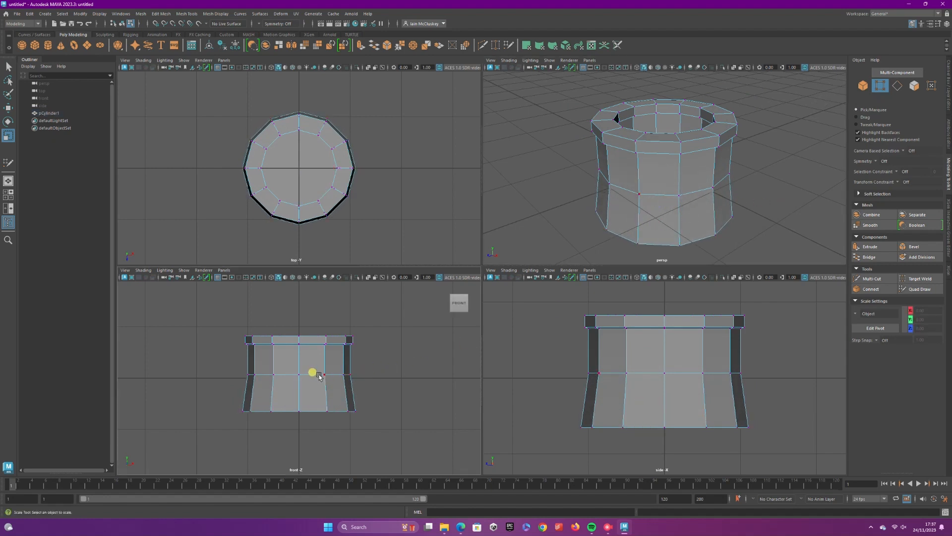
Lower one vertex of the outer wall's middle edge loop and raise the vertex beside it
{"action": "left_click", "coordinate": [679, 195]}
{"action": "left_click", "coordinate": [8, 108]}
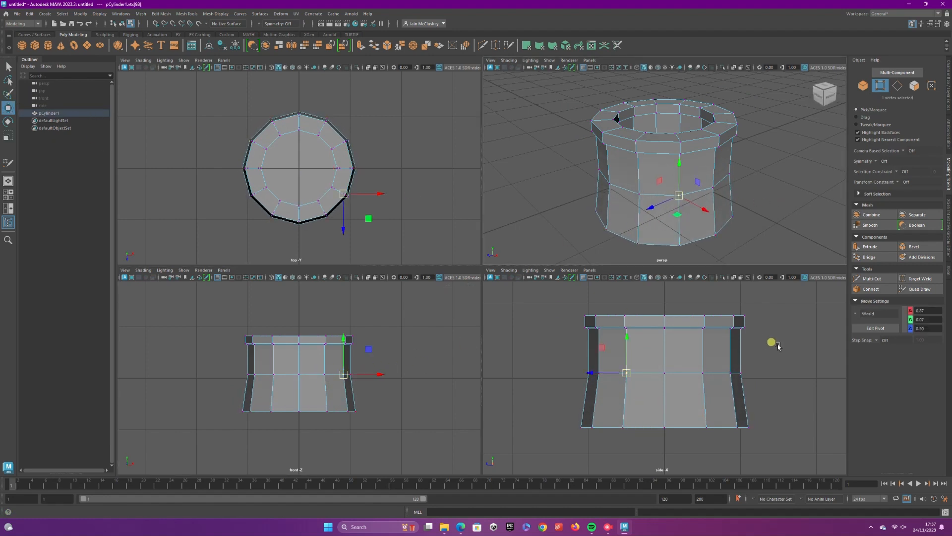
{"action": "left_click_drag", "start_coordinate": [679, 165], "coordinate": [680, 173]}
{"action": "left_click", "coordinate": [745, 376]}
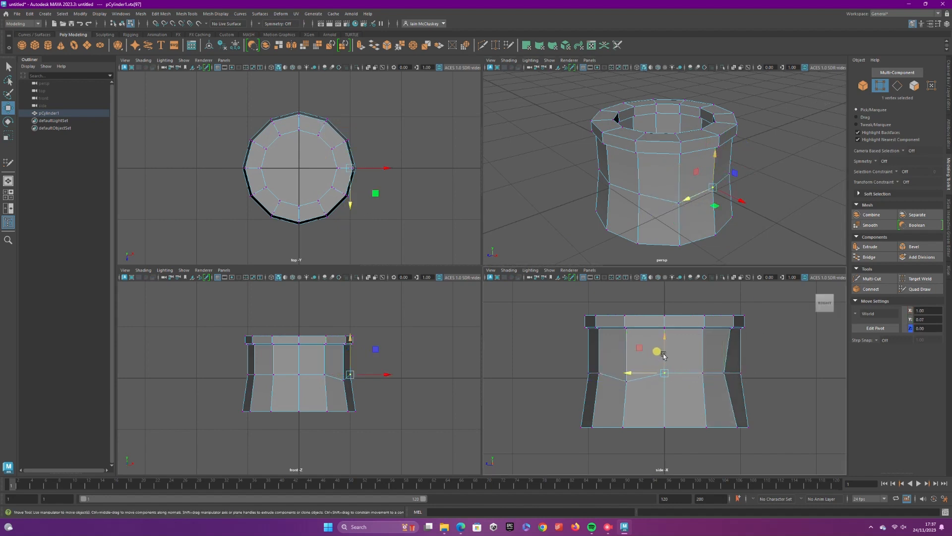
{"action": "left_click", "coordinate": [657, 350]}
Shift more vertices of the middle edge loop vertically around the rest of the wall to make the loop uneven
{"action": "left_click_drag", "start_coordinate": [641, 207], "coordinate": [607, 207], "text": "alt"}
{"action": "left_click", "coordinate": [634, 195]}
{"action": "left_click_drag", "start_coordinate": [682, 221], "coordinate": [733, 213], "text": "alt"}
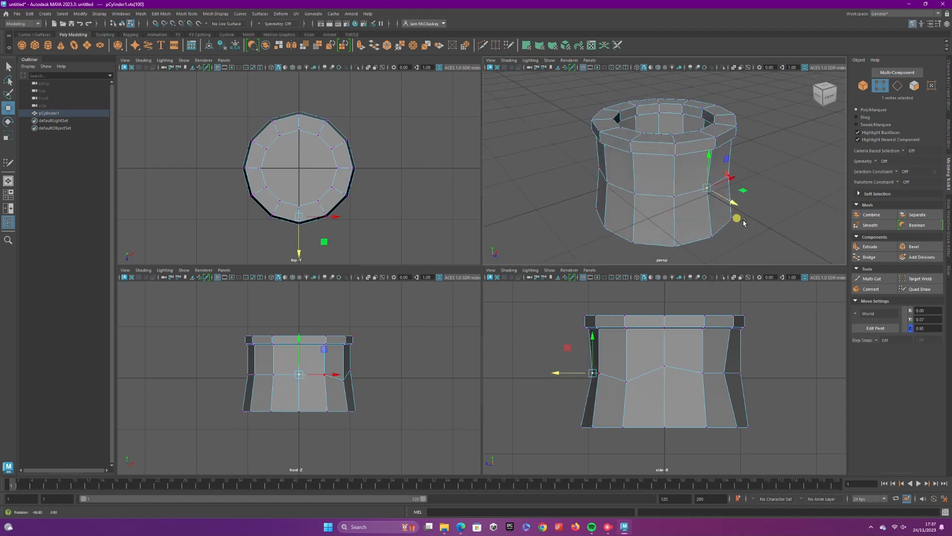
{"action": "left_click", "coordinate": [672, 184]}
{"action": "mouse_move", "coordinate": [673, 187]}
{"action": "left_mouse_down", "text": "alt"}
{"action": "mouse_move", "coordinate": [694, 179]}
{"action": "mouse_move", "coordinate": [660, 185]}
{"action": "mouse_move", "coordinate": [701, 180]}
{"action": "mouse_move", "coordinate": [676, 198]}
{"action": "left_mouse_up", "text": "alt"}
{"action": "left_click", "coordinate": [658, 155]}
{"action": "left_click", "coordinate": [676, 185]}
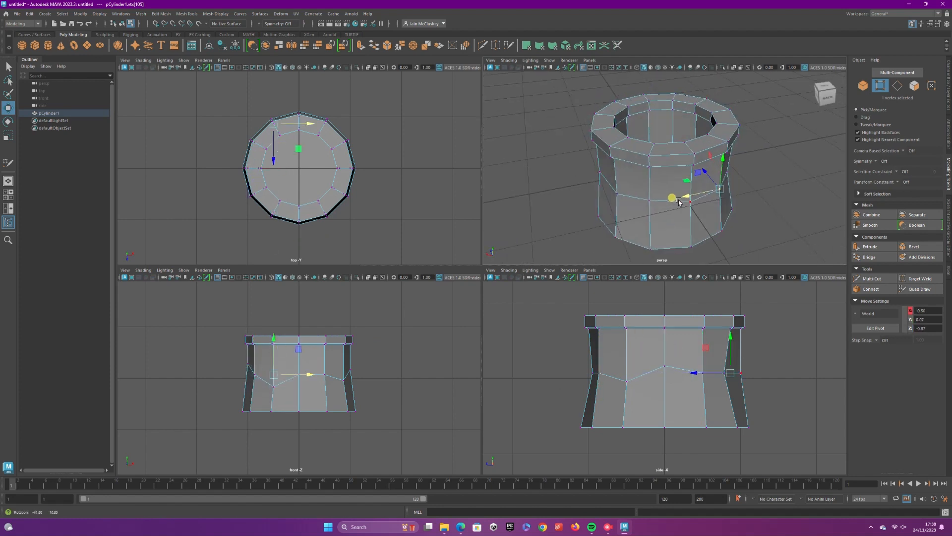
{"action": "left_click_drag", "start_coordinate": [722, 159], "coordinate": [519, 210]}
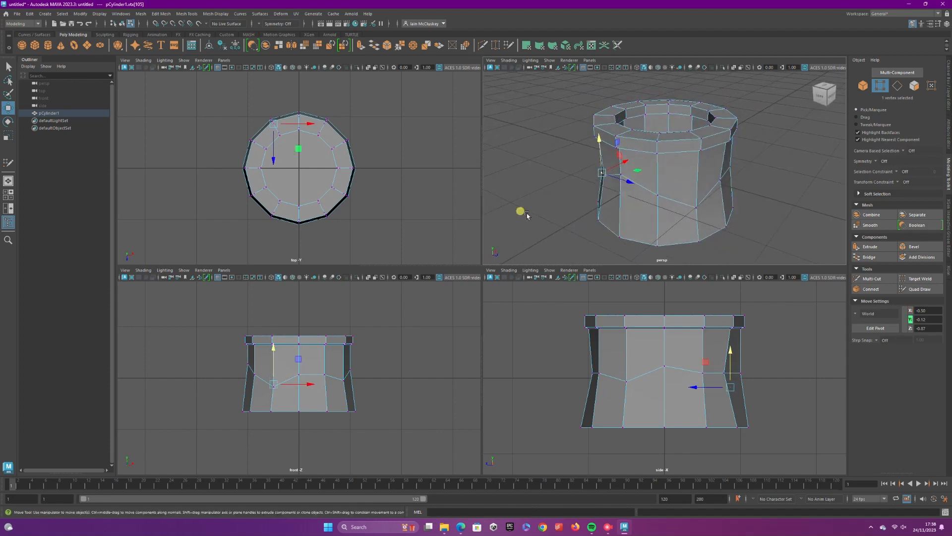
Return to the single perspective view and move the whole object up about 0.53 units so its base rests on the grid
{"action": "left_click", "coordinate": [8, 196]}
{"action": "scroll", "coordinate": [383, 255], "scroll_direction": "down", "scroll_amount": 5}
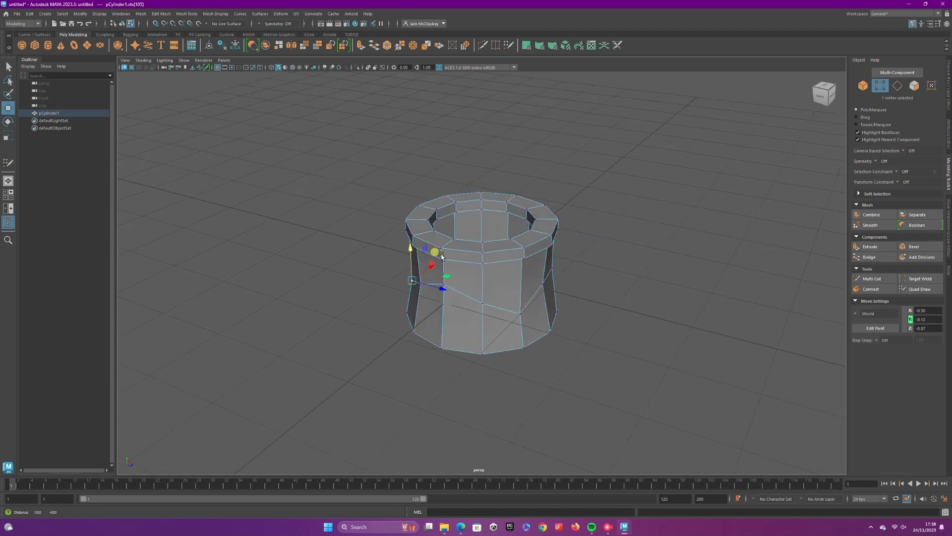
{"action": "middle_click_drag", "start_coordinate": [441, 256], "coordinate": [417, 234], "text": "alt"}
{"action": "right_click_drag", "start_coordinate": [454, 253], "coordinate": [461, 223]}
{"action": "key", "text": "r"}
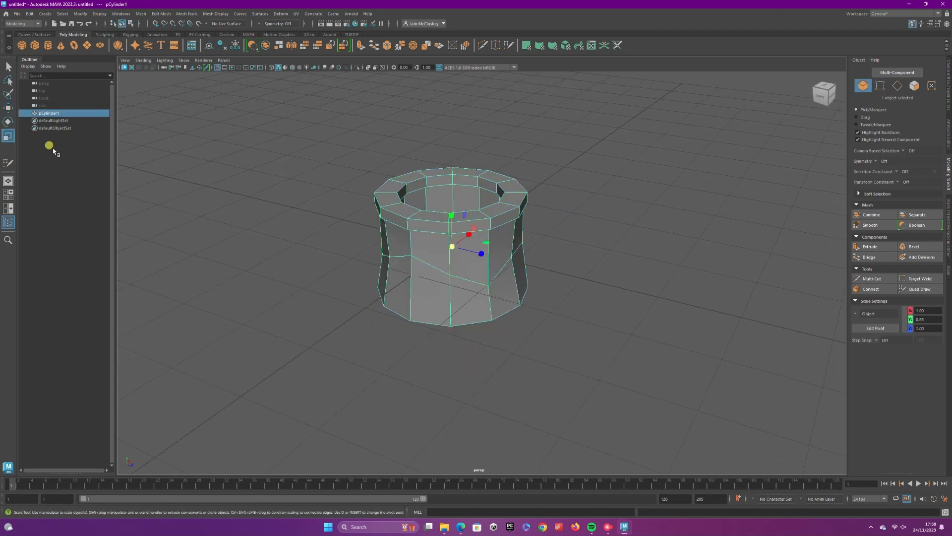
{"action": "left_click_drag", "start_coordinate": [451, 215], "coordinate": [446, 183]}
{"action": "left_click", "coordinate": [8, 107]}
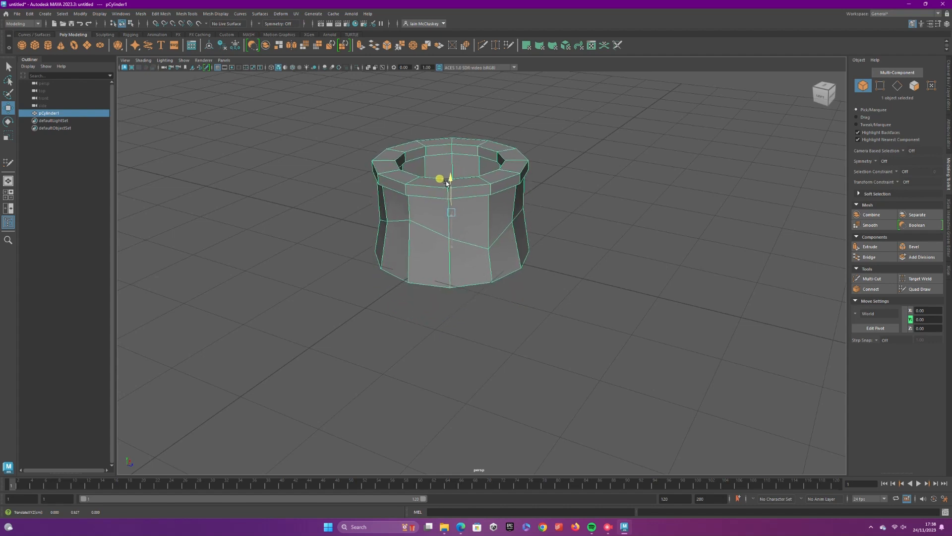
{"action": "key", "text": "ctrl+z"}
{"action": "key", "text": "ctrl+z"}
{"action": "key", "text": "ctrl+z"}
{"action": "key", "text": "ctrl+z"}
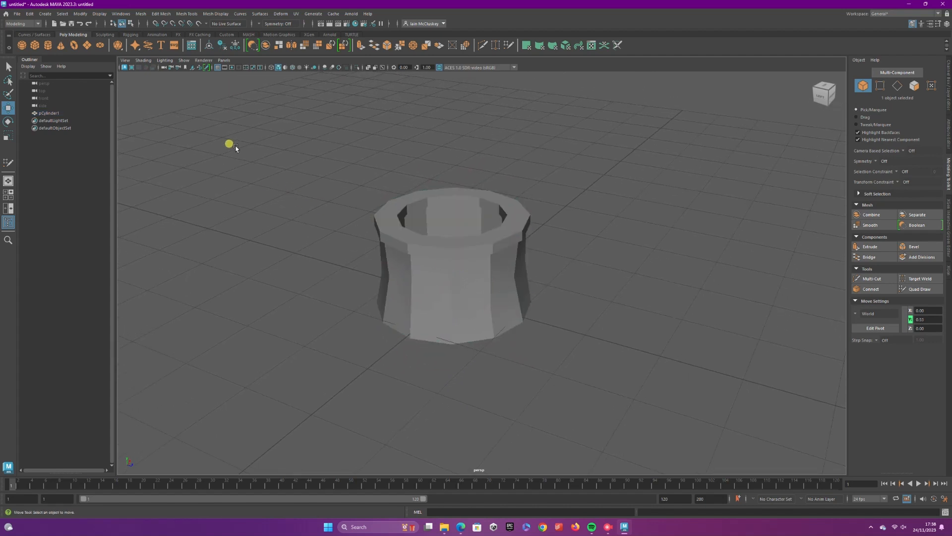
Turn on Wireframe on Shaded display for the perspective view
{"action": "left_click", "coordinate": [142, 61]}
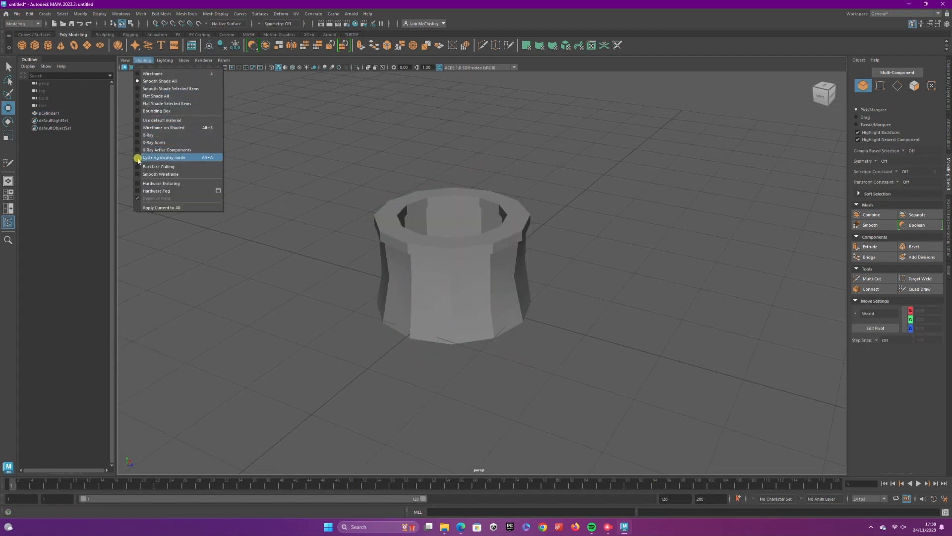
{"action": "left_click", "coordinate": [140, 128]}
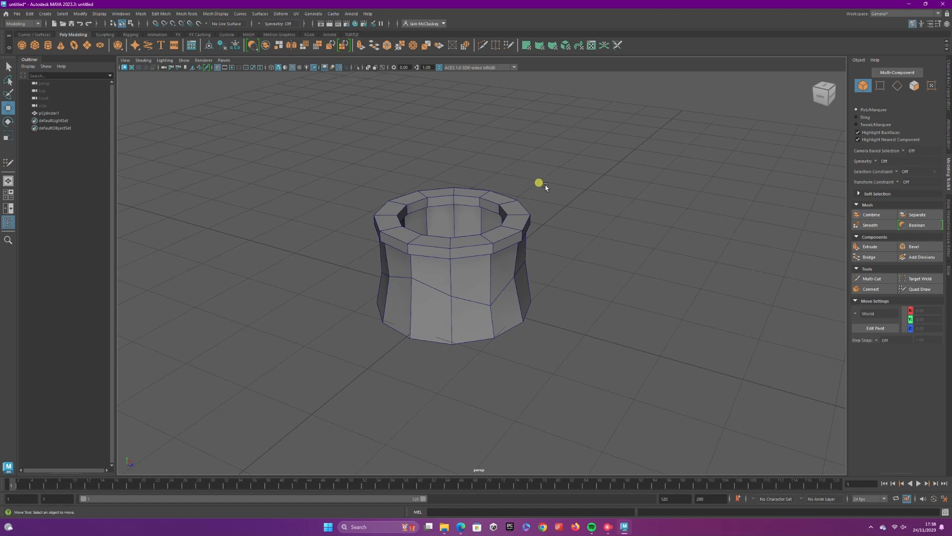
{"action": "scroll", "coordinate": [530, 183], "scroll_direction": "down", "scroll_amount": 3}
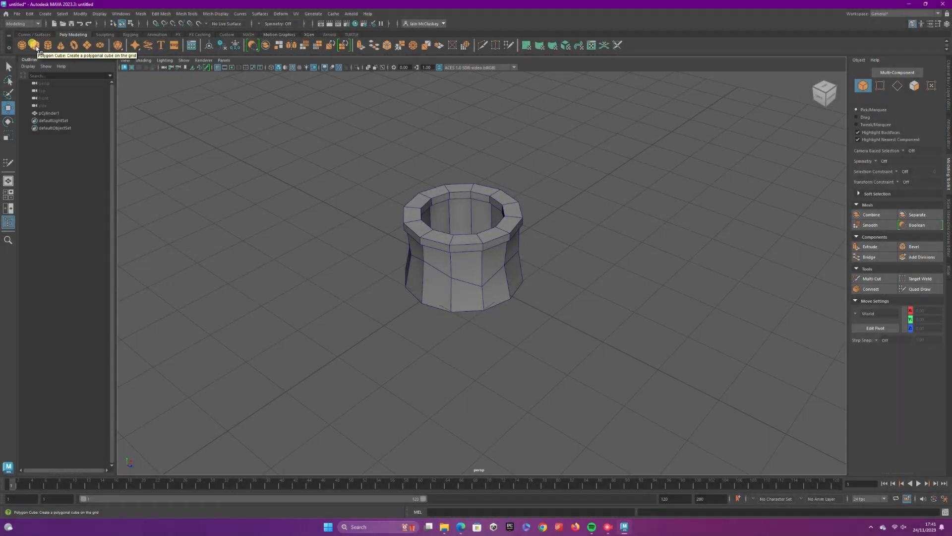
Create a small polygon cylinder beside the well, scaled to 0.30, with 10 axis subdivisions and 0 cap subdivisions
{"action": "left_click", "coordinate": [48, 45]}
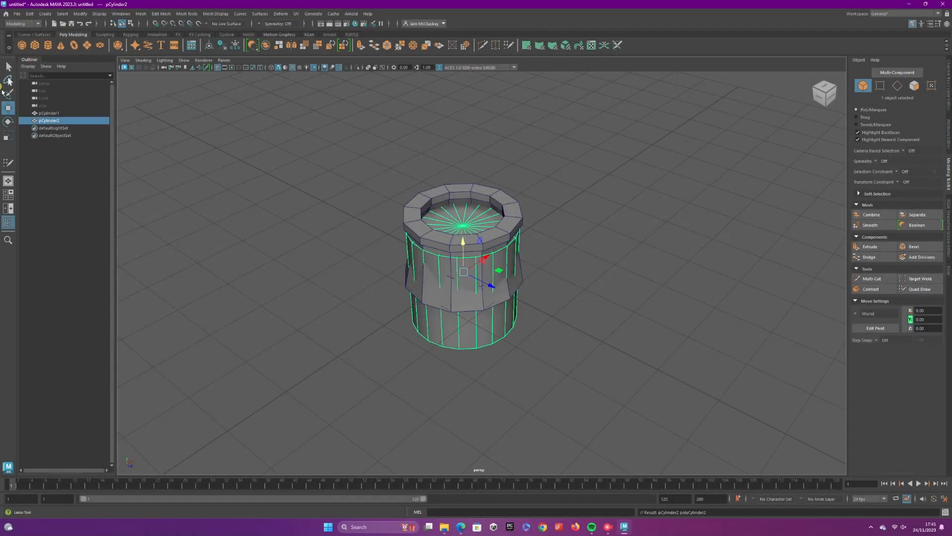
{"action": "left_click_drag", "start_coordinate": [490, 285], "coordinate": [311, 209]}
{"action": "key", "text": "r"}
{"action": "scroll", "coordinate": [320, 194], "scroll_direction": "up", "scroll_amount": 2}
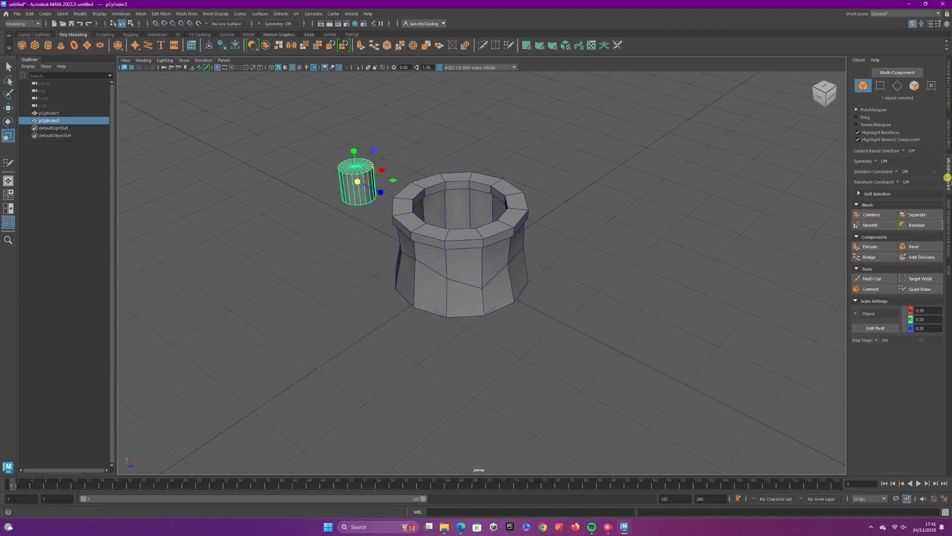
{"action": "left_click", "coordinate": [949, 133]}
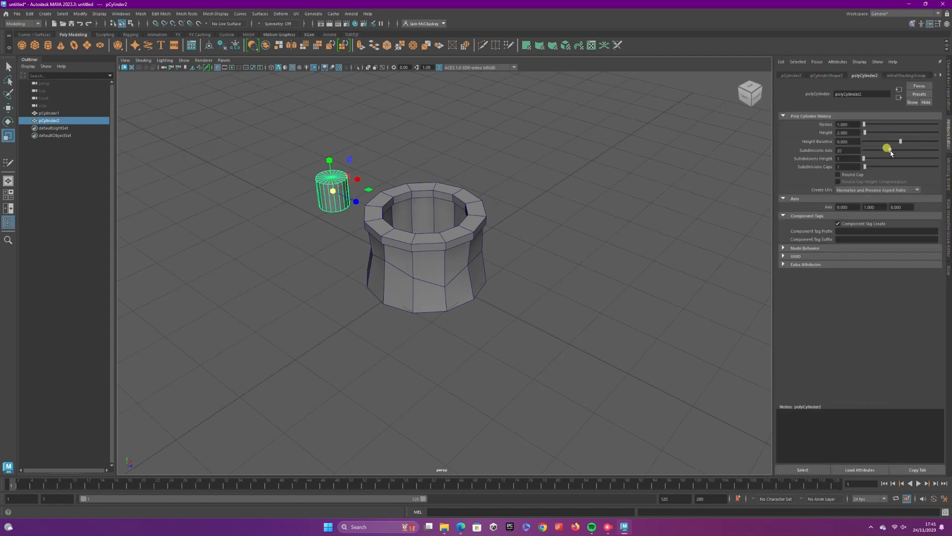
{"action": "left_click_drag", "start_coordinate": [891, 151], "coordinate": [863, 167]}
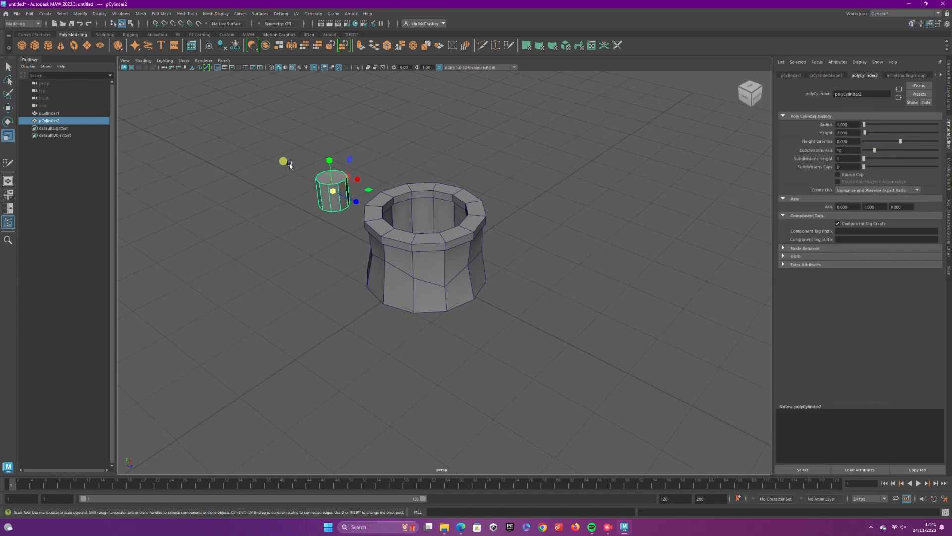
Move the small cylinder close to the outside of the well wall and lower it so its base rests on the grid
{"action": "key", "text": "space"}
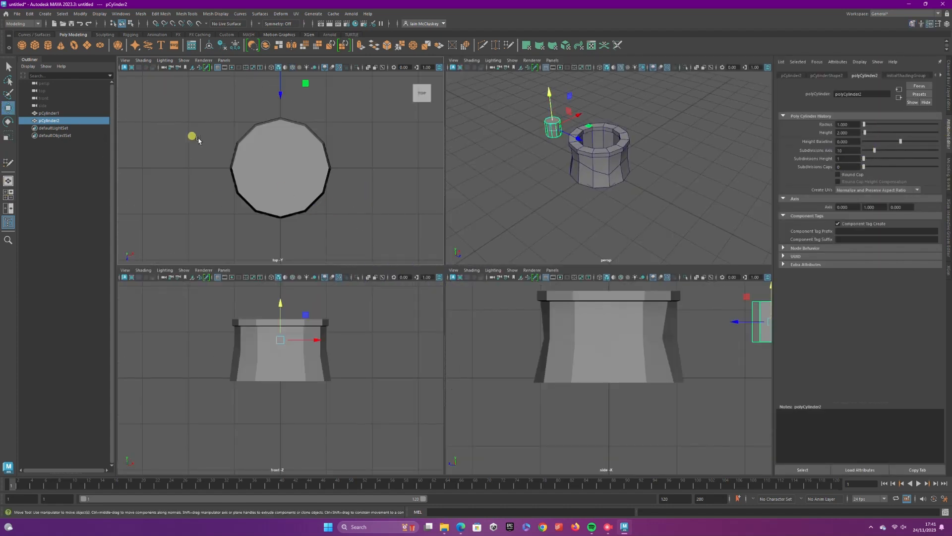
{"action": "scroll", "coordinate": [204, 136], "scroll_direction": "down", "scroll_amount": 3}
{"action": "key", "text": "w"}
{"action": "left_click_drag", "start_coordinate": [277, 158], "coordinate": [281, 177]}
{"action": "scroll", "coordinate": [723, 309], "scroll_direction": "down", "scroll_amount": 3}
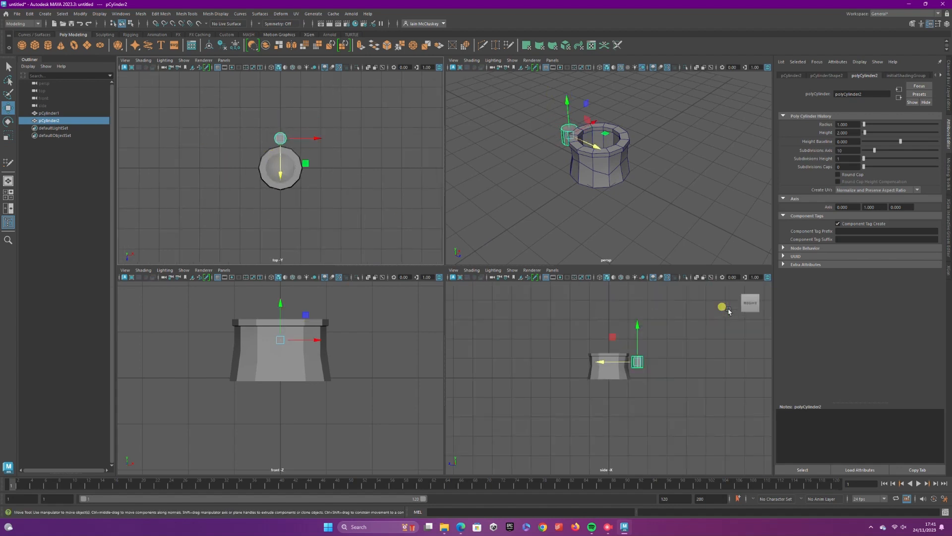
{"action": "left_click_drag", "start_coordinate": [654, 322], "coordinate": [656, 338]}
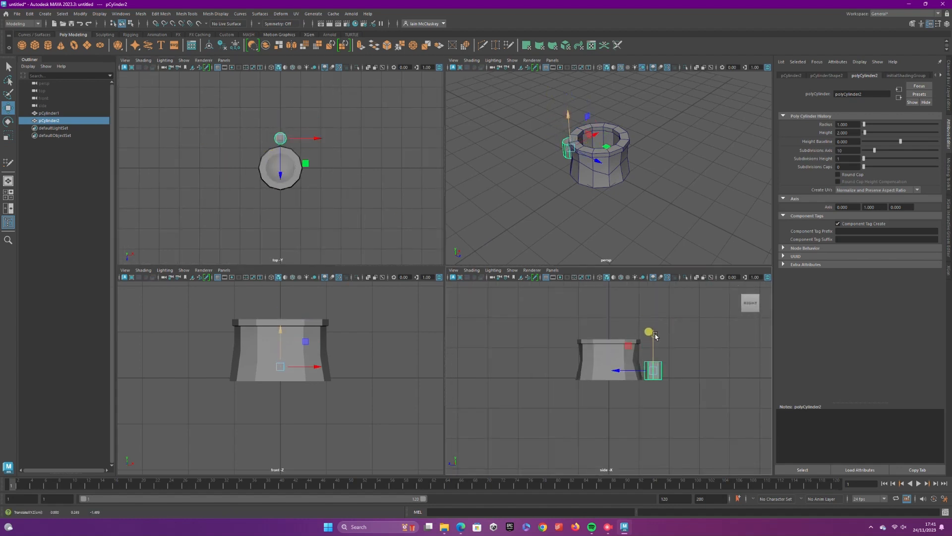
Raise the small cylinder's top vertices to about Y 2.70 to form a tall post rising above the well's rim
{"action": "right_click_drag", "start_coordinate": [659, 305], "coordinate": [621, 307]}
{"action": "left_click_drag", "start_coordinate": [651, 363], "coordinate": [651, 362]}
{"action": "left_click_drag", "start_coordinate": [653, 330], "coordinate": [647, 264]}
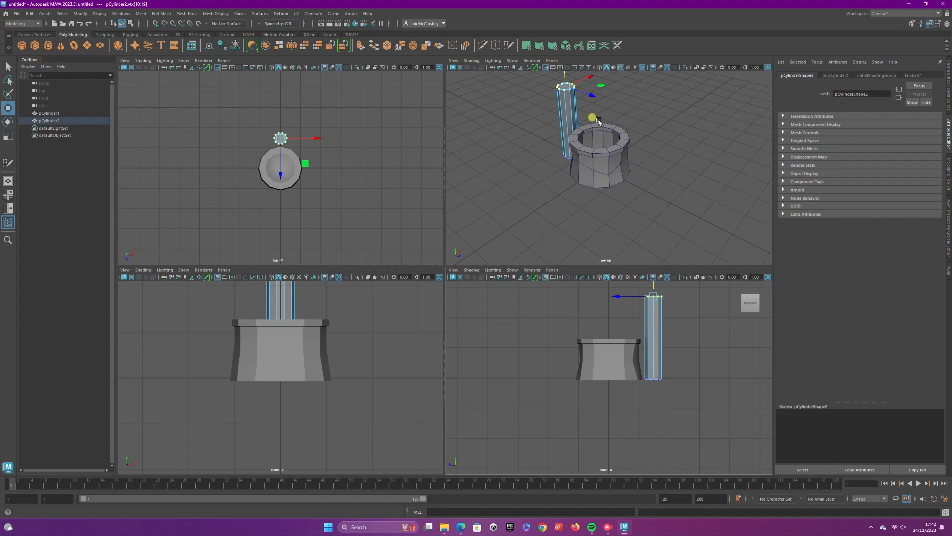
{"action": "left_click", "coordinate": [948, 166]}
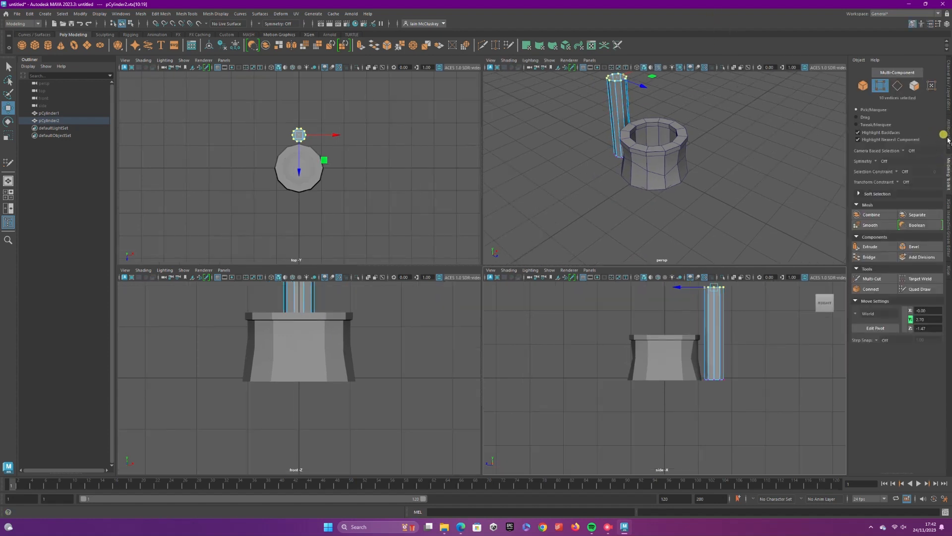
{"action": "left_click", "coordinate": [948, 140]}
{"action": "left_click_drag", "start_coordinate": [863, 165], "coordinate": [864, 157]}
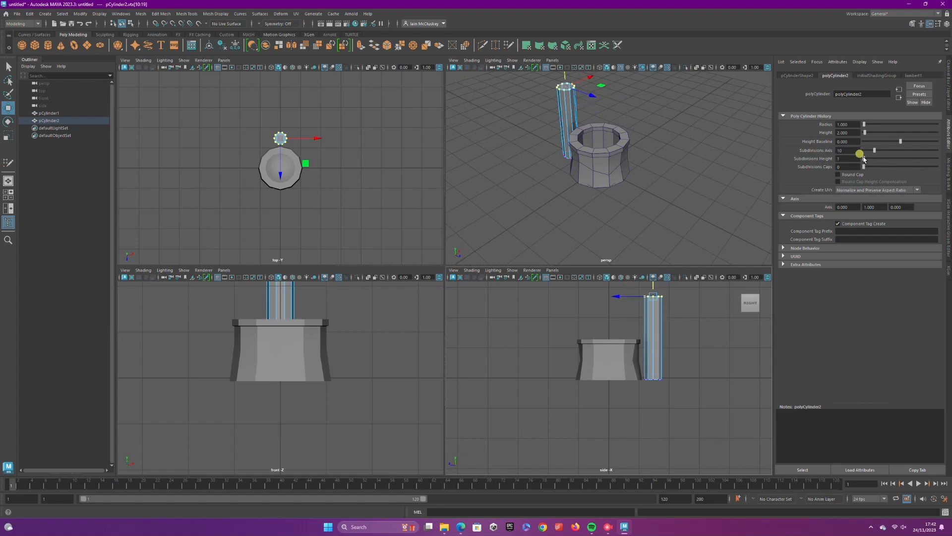
Insert four horizontal edge loops along the height of the post with Quad Draw
{"action": "right_click", "coordinate": [659, 317]}
{"action": "right_click", "coordinate": [660, 316]}
{"action": "right_click_drag", "start_coordinate": [661, 320], "coordinate": [695, 295]}
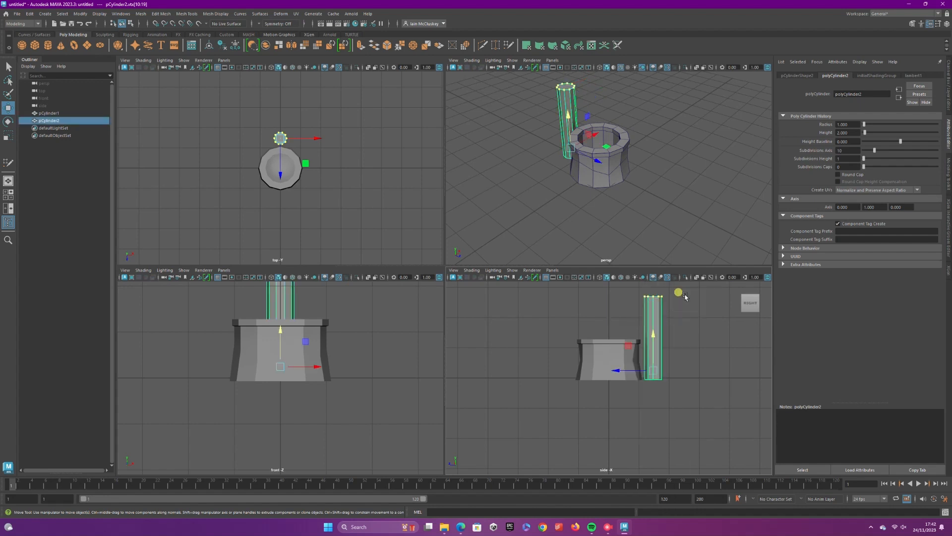
{"action": "left_click", "coordinate": [8, 181]}
{"action": "left_click_drag", "start_coordinate": [222, 243], "coordinate": [300, 233], "text": "alt"}
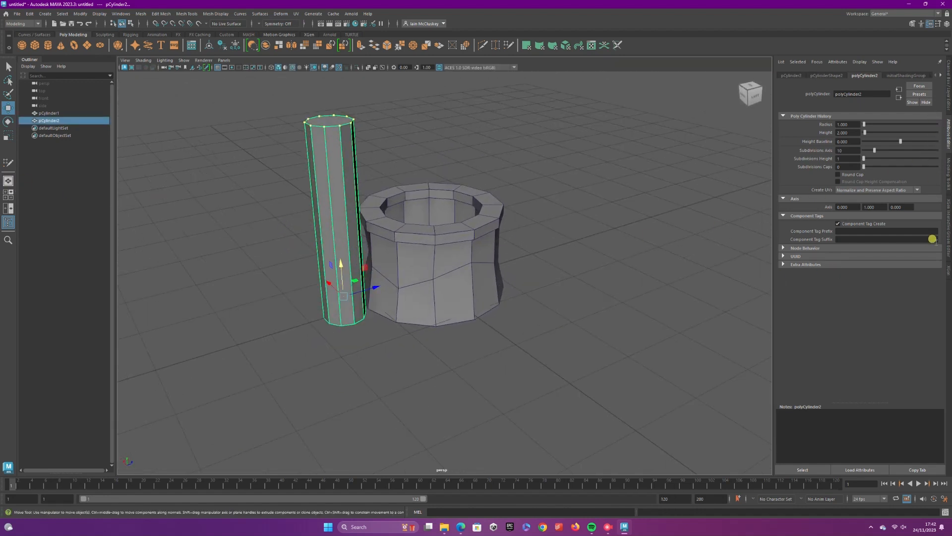
{"action": "left_click", "coordinate": [948, 176]}
{"action": "left_click", "coordinate": [917, 289]}
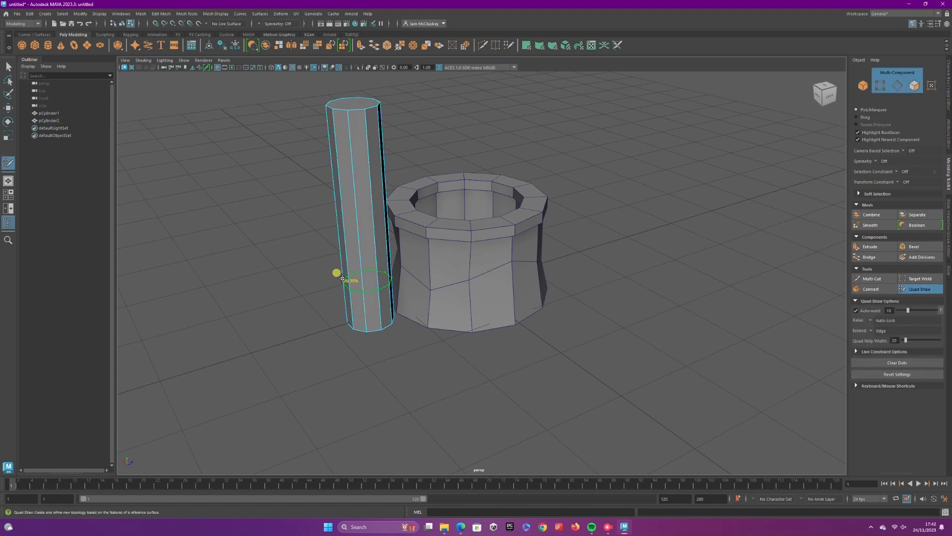
{"action": "left_click", "coordinate": [345, 232], "text": "ctrl"}
Select all of the post's vertices above its base ring and shift them slightly away from the well to Z -1.54
{"action": "left_click_drag", "start_coordinate": [622, 183], "coordinate": [470, 176], "text": "alt"}
{"action": "right_click_drag", "start_coordinate": [340, 201], "coordinate": [303, 176]}
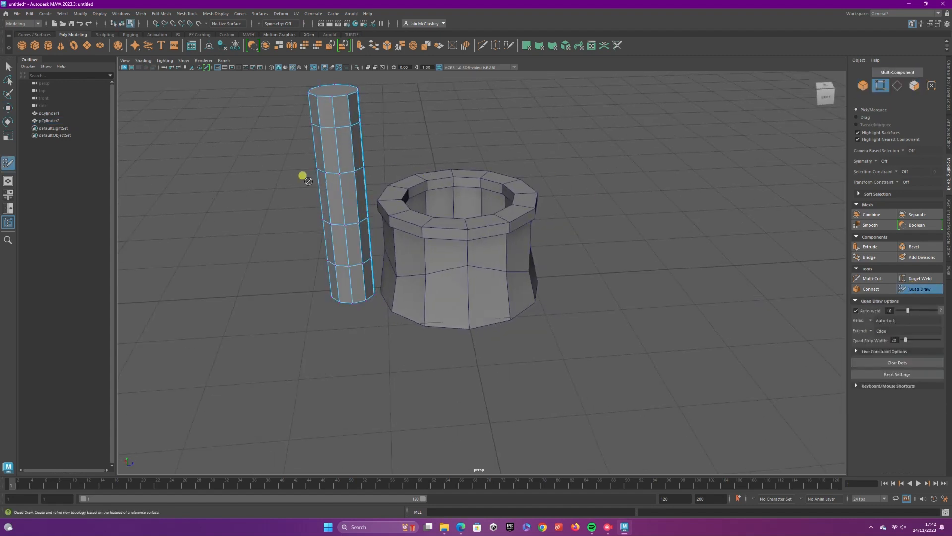
{"action": "left_click", "coordinate": [8, 195]}
{"action": "middle_click_drag", "start_coordinate": [670, 320], "coordinate": [640, 365], "text": "alt"}
{"action": "scroll", "coordinate": [641, 366], "scroll_direction": "up", "scroll_amount": 4}
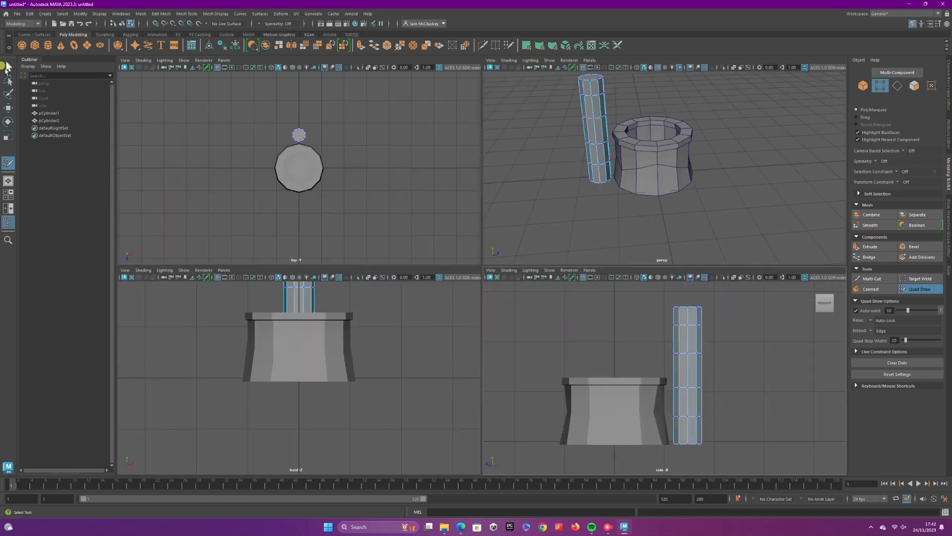
{"action": "left_click", "coordinate": [8, 66]}
{"action": "left_click_drag", "start_coordinate": [663, 293], "coordinate": [710, 426]}
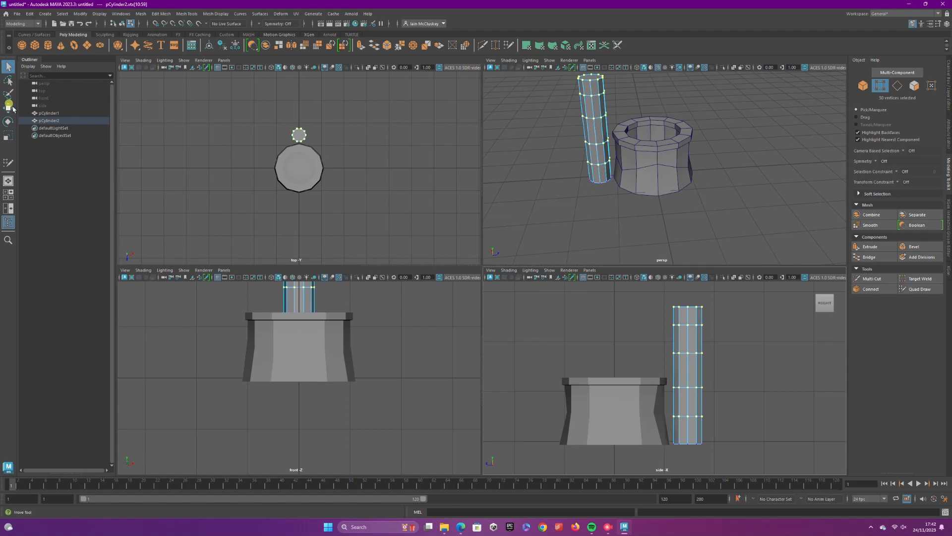
{"action": "left_click", "coordinate": [8, 107]}
{"action": "left_click_drag", "start_coordinate": [653, 365], "coordinate": [657, 365]}
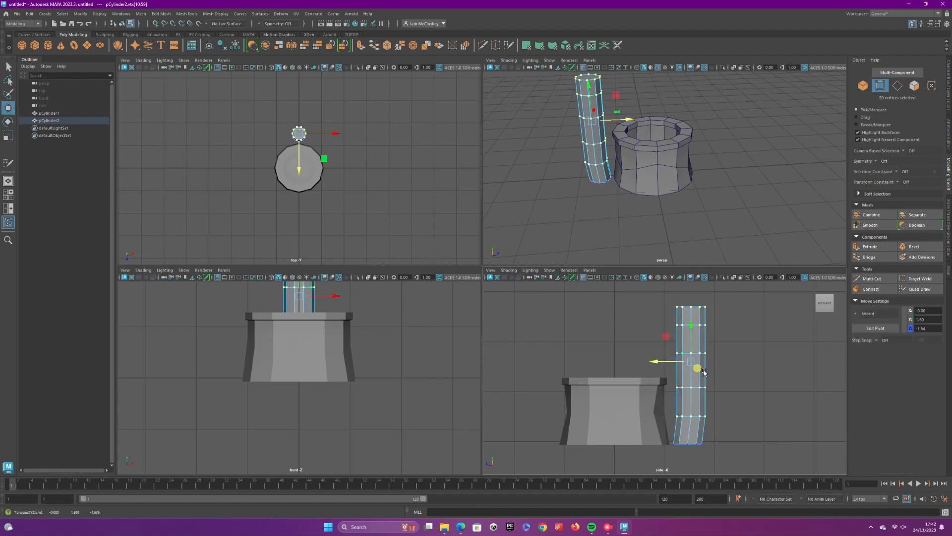
Shift the post's top two vertex rings toward the well to about Z -1.38 so the upper part bends inward
{"action": "left_click", "coordinate": [726, 391]}
{"action": "left_click_drag", "start_coordinate": [724, 391], "coordinate": [656, 371]}
{"action": "left_click_drag", "start_coordinate": [652, 300], "coordinate": [635, 313]}
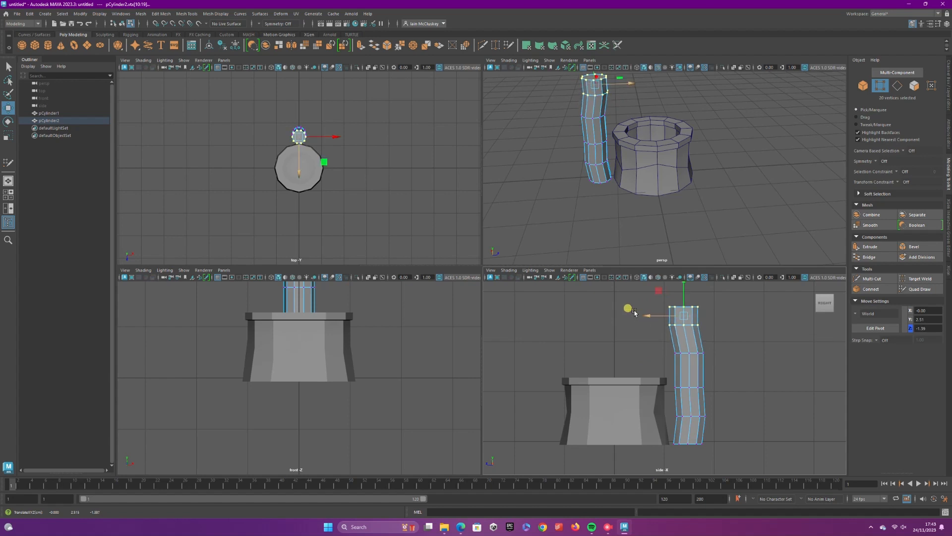
In the front view, nudge the post's upper middle vertex ring sideways to about X 0.06 and offset the ring below it the opposite way
{"action": "scroll", "coordinate": [407, 348], "scroll_direction": "down", "scroll_amount": 5}
{"action": "middle_click_drag", "start_coordinate": [339, 345], "coordinate": [350, 362], "text": "alt"}
{"action": "scroll", "coordinate": [350, 362], "scroll_direction": "up", "scroll_amount": 3}
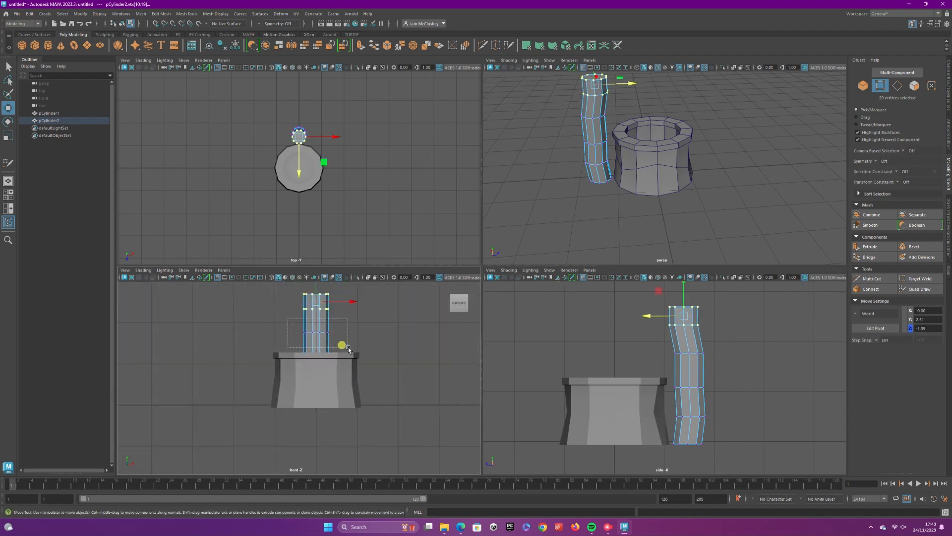
{"action": "left_click_drag", "start_coordinate": [349, 349], "coordinate": [355, 330]}
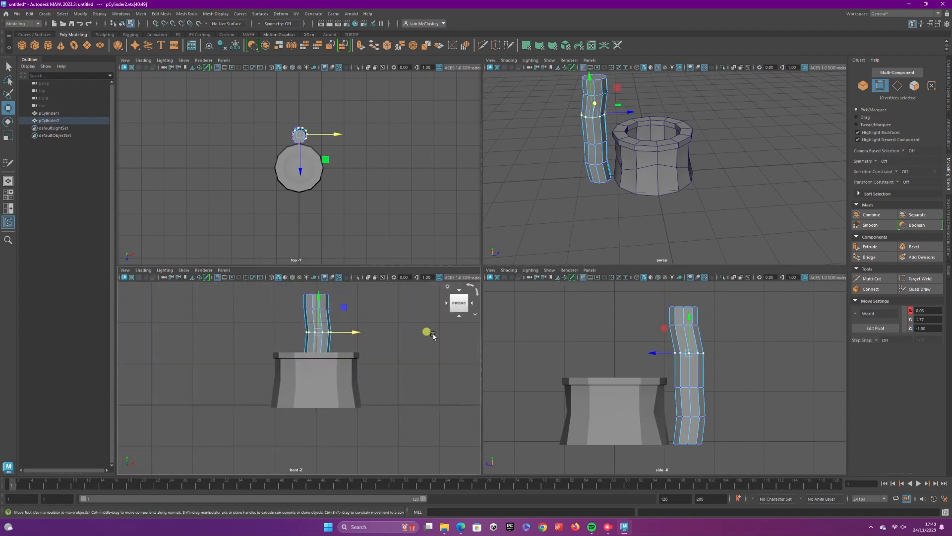
{"action": "left_click_drag", "start_coordinate": [721, 396], "coordinate": [658, 374]}
{"action": "left_click_drag", "start_coordinate": [351, 360], "coordinate": [349, 359]}
{"action": "left_click", "coordinate": [749, 366]}
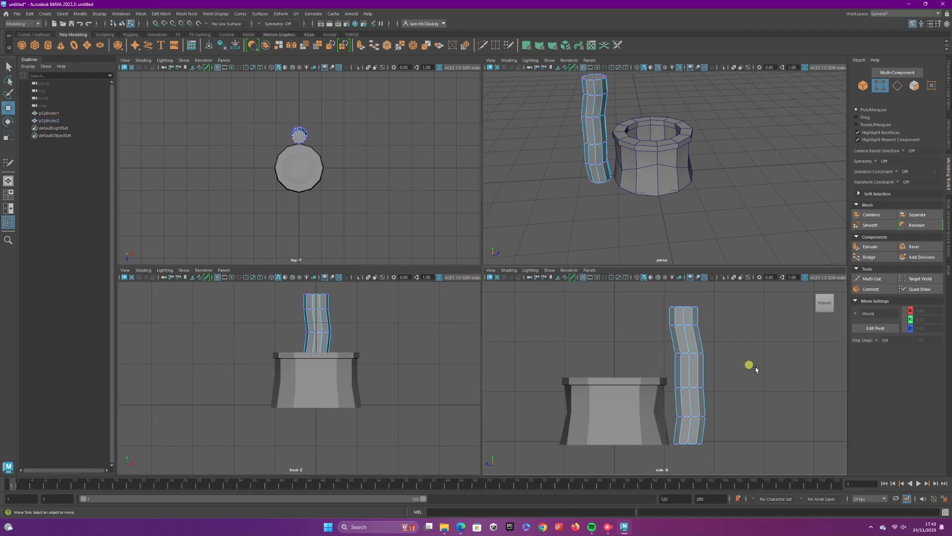
Duplicate the whole bent post and move the copy to the opposite side of the well
{"action": "right_click_drag", "start_coordinate": [599, 137], "coordinate": [627, 124]}
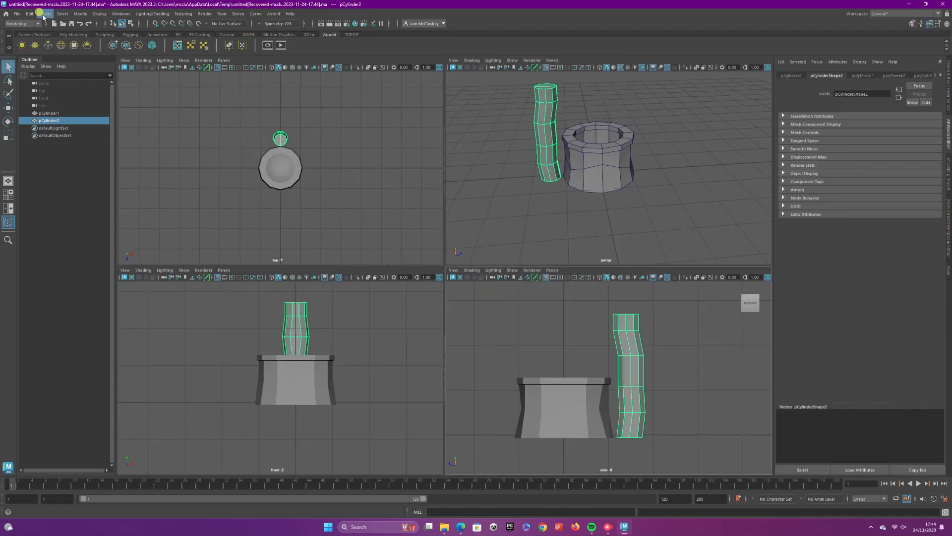
{"action": "left_click", "coordinate": [30, 13]}
{"action": "left_click", "coordinate": [39, 129]}
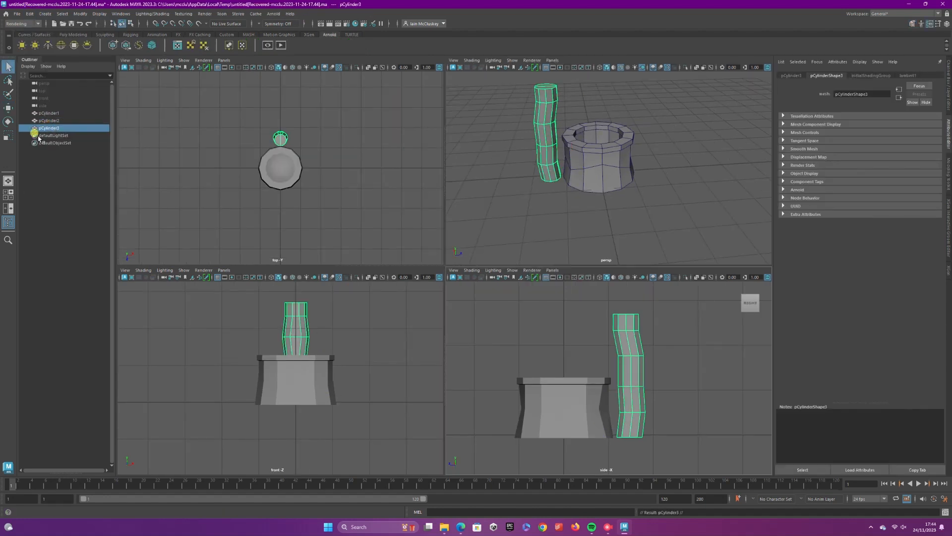
{"action": "key", "text": "w"}
{"action": "left_click_drag", "start_coordinate": [280, 175], "coordinate": [277, 238]}
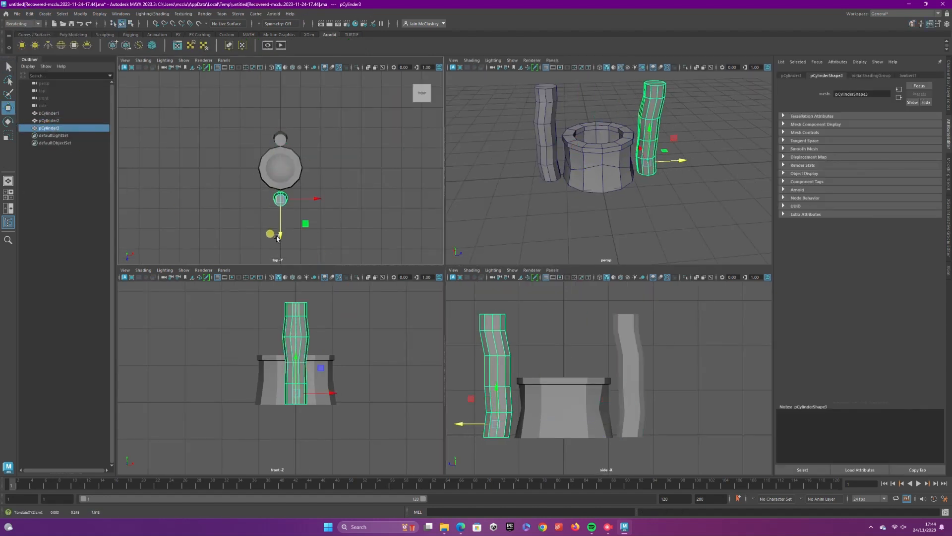
Rotate the copied post around its vertical axis so its bends differ from the original's orientation
{"action": "key", "text": "e"}
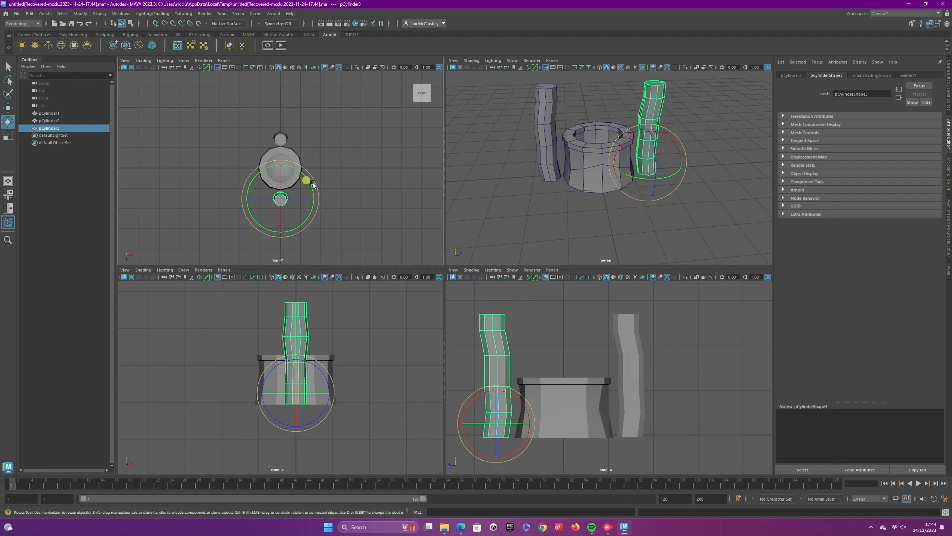
{"action": "left_click_drag", "start_coordinate": [312, 185], "coordinate": [245, 249]}
{"action": "left_click_drag", "start_coordinate": [211, 240], "coordinate": [211, 240]}
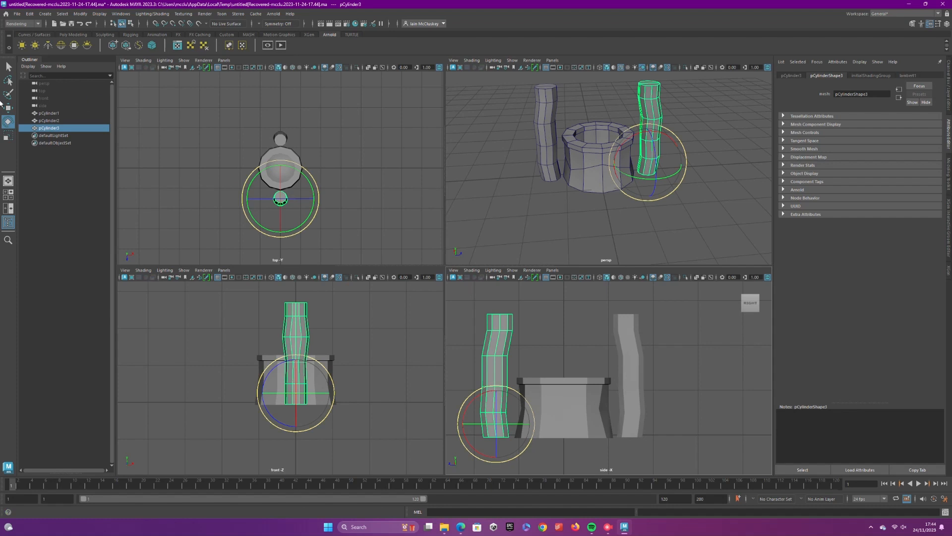
Nudge both posts slightly inward so they sit closer to the well wall
{"action": "left_click", "coordinate": [8, 107]}
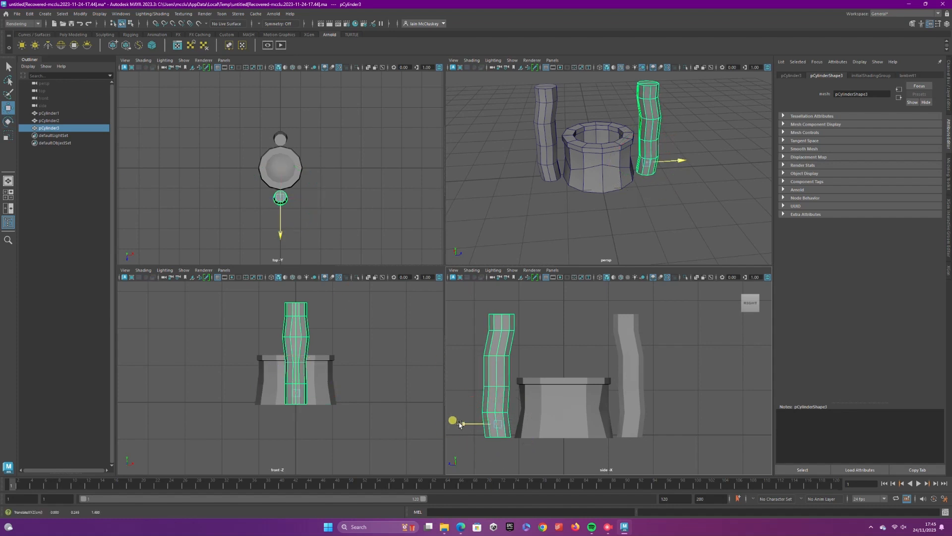
{"action": "left_click", "coordinate": [628, 408]}
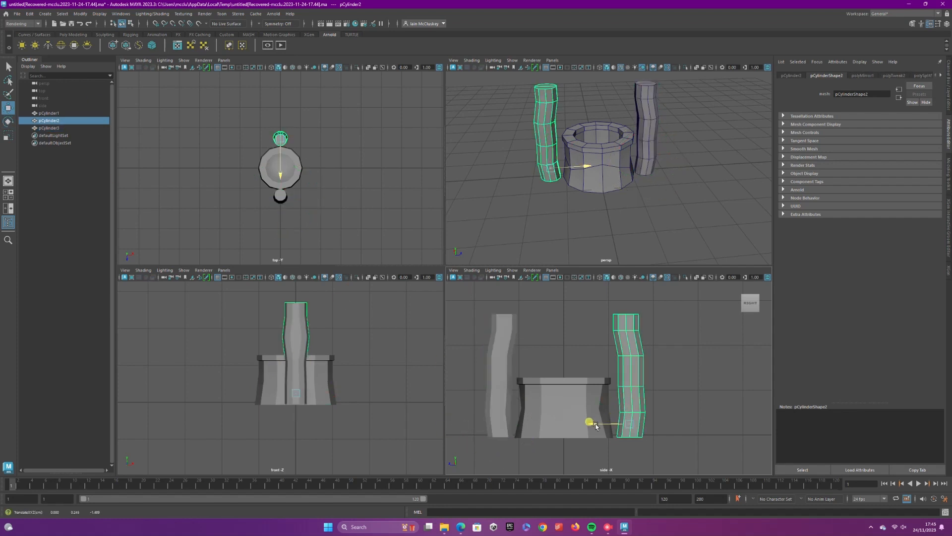
{"action": "left_click_drag", "start_coordinate": [591, 421], "coordinate": [588, 422]}
In the single perspective view, set the newly added full-size cylinder to 10 axis subdivisions and 0 cap subdivisions
{"action": "left_click", "coordinate": [8, 180]}
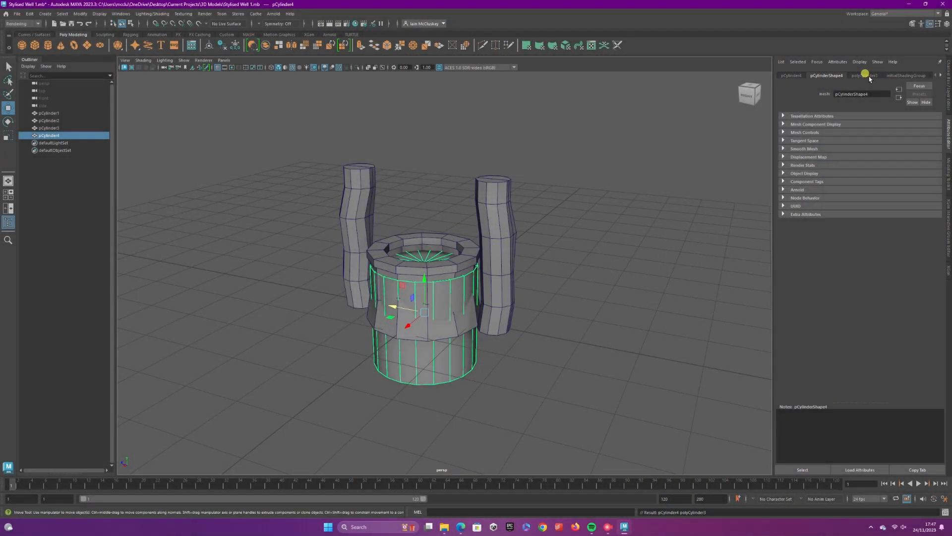
{"action": "left_click", "coordinate": [865, 75]}
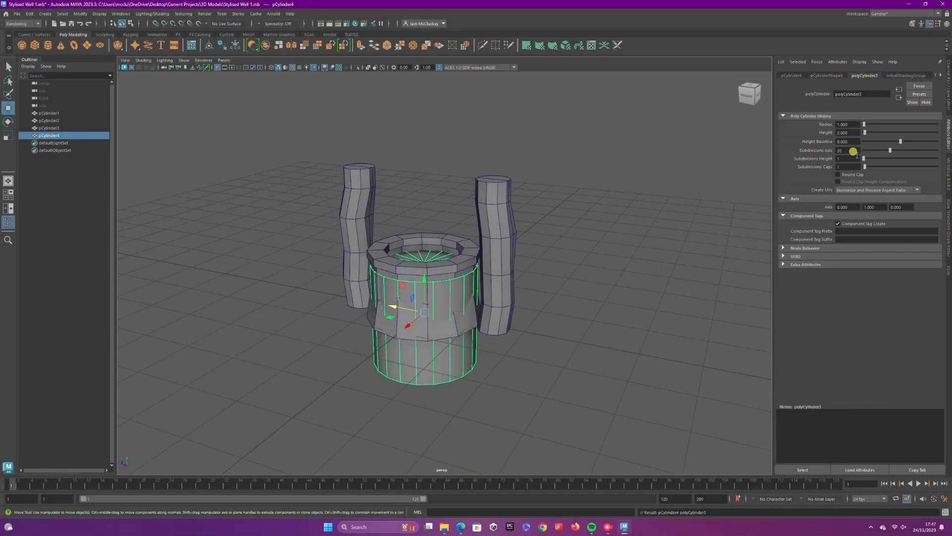
{"action": "mouse_move", "coordinate": [877, 152]}
{"action": "left_mouse_down"}
{"action": "mouse_move", "coordinate": [885, 150]}
{"action": "mouse_move", "coordinate": [875, 152]}
{"action": "left_mouse_up"}
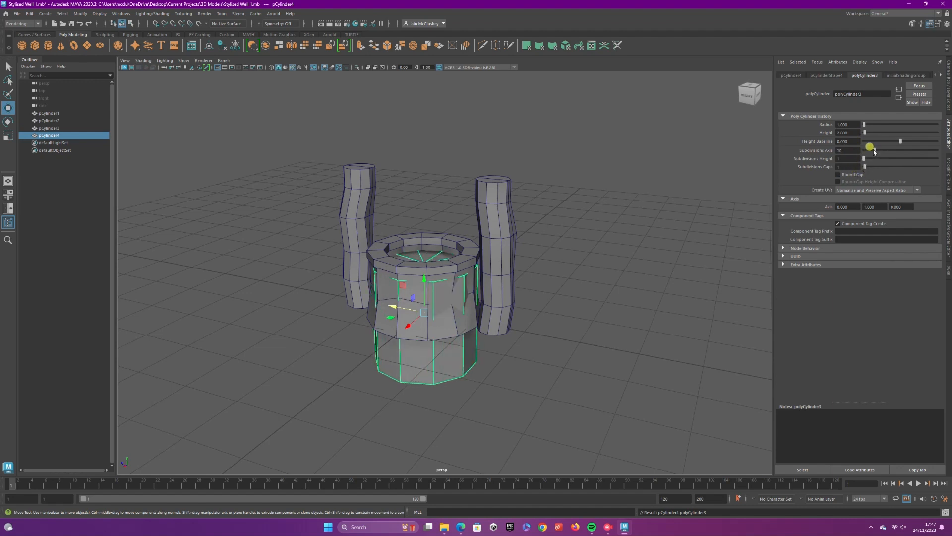
Rotate the new cylinder onto its side, parallel to the line between the posts, and raise it above the well
{"action": "key", "text": "e"}
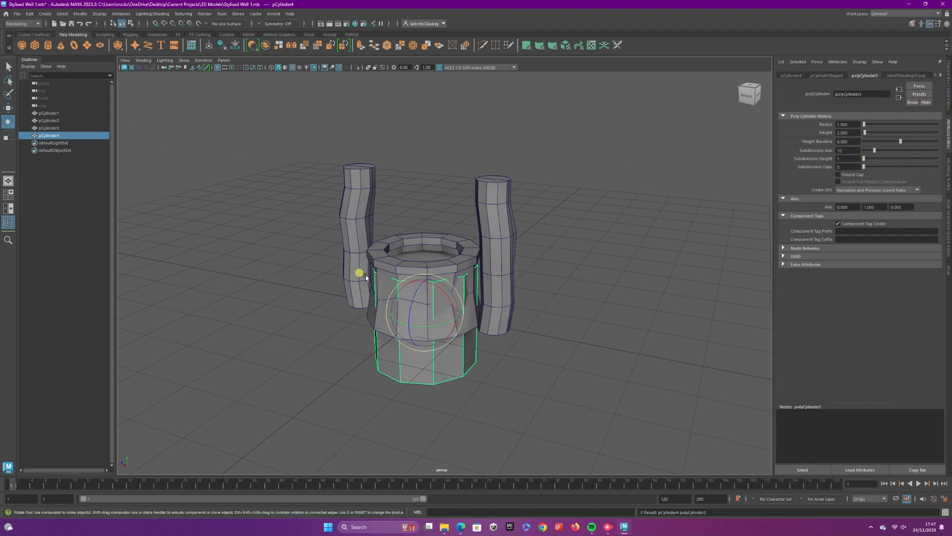
{"action": "left_click_drag", "start_coordinate": [440, 286], "coordinate": [453, 335]}
{"action": "left_click", "coordinate": [10, 111]}
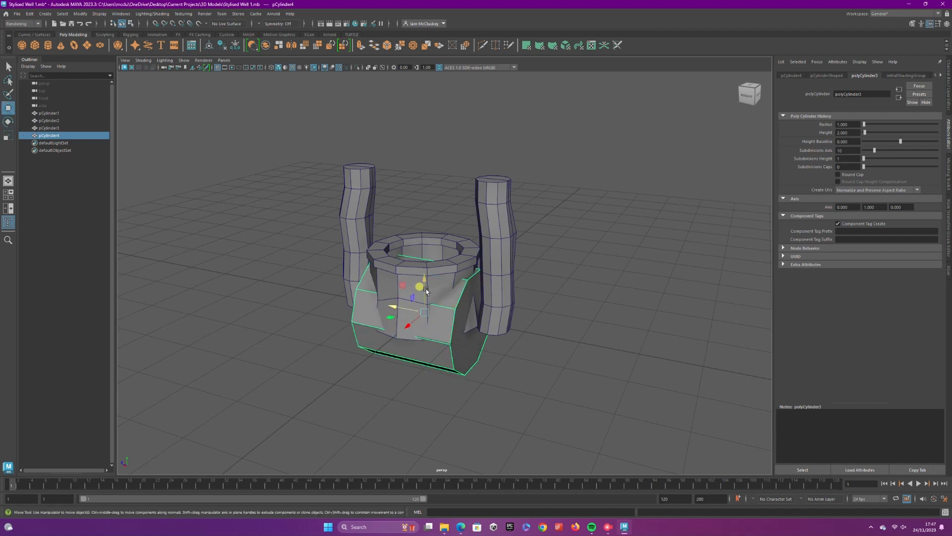
{"action": "left_click_drag", "start_coordinate": [426, 291], "coordinate": [426, 149]}
In the four-view layout, scale the horizontal cylinder down to a thin bar and lower it between the upper ends of the posts
{"action": "left_click", "coordinate": [14, 199]}
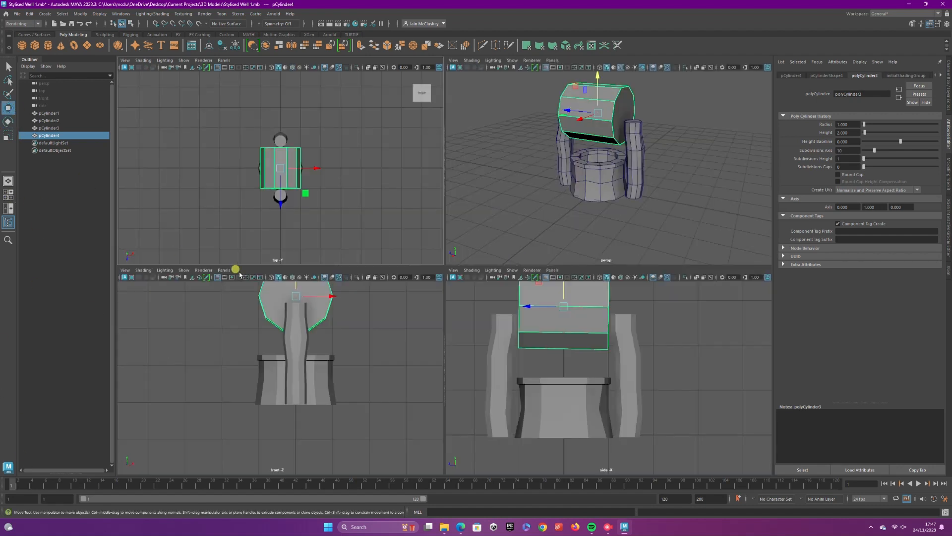
{"action": "key", "text": "r"}
{"action": "scroll", "coordinate": [293, 307], "scroll_direction": "down", "scroll_amount": 3}
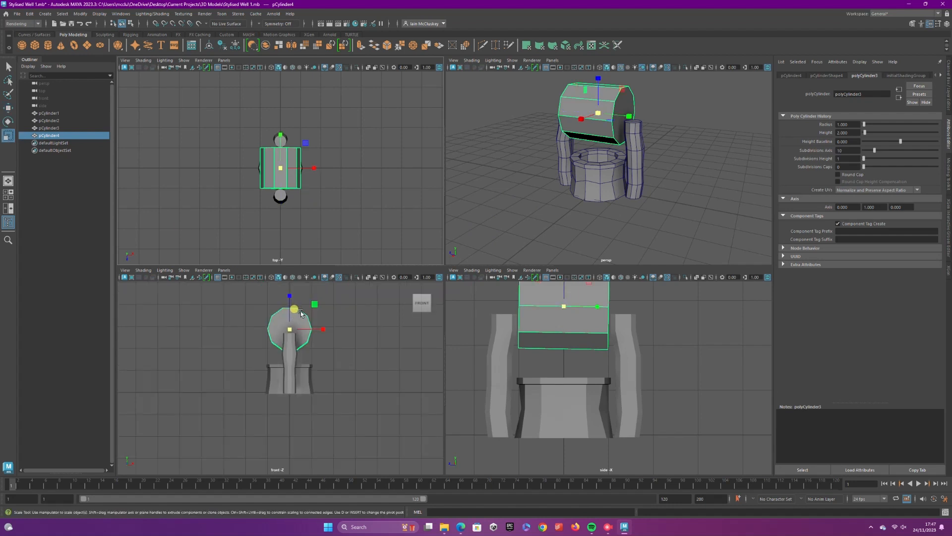
{"action": "left_click_drag", "start_coordinate": [292, 308], "coordinate": [301, 312]}
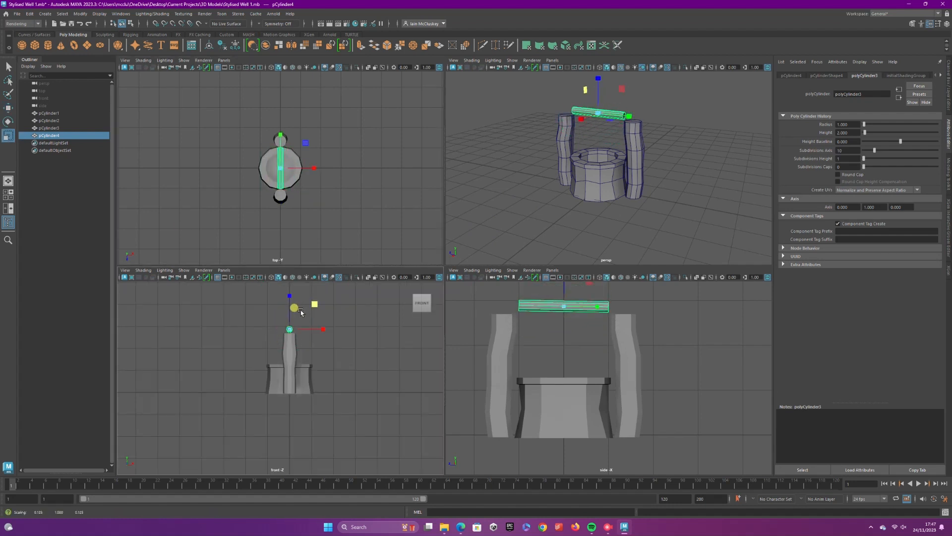
{"action": "left_click", "coordinate": [8, 106]}
{"action": "middle_click_drag", "start_coordinate": [259, 299], "coordinate": [257, 309]}
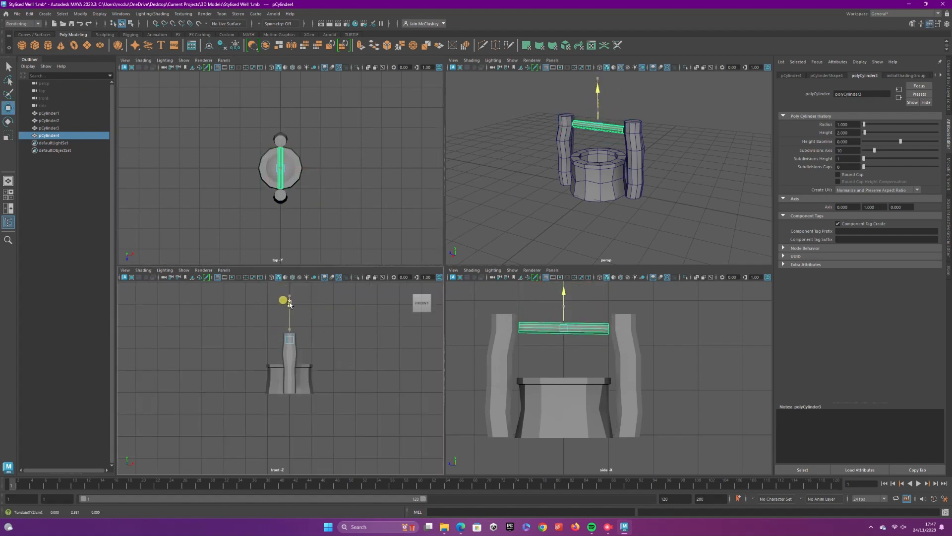
Lengthen and slim the crossbeam so it passes through both posts, and shift it slightly along its length towards one side
{"action": "left_click", "coordinate": [7, 136]}
{"action": "left_click_drag", "start_coordinate": [600, 333], "coordinate": [635, 332]}
{"action": "left_click_drag", "start_coordinate": [315, 316], "coordinate": [308, 318]}
{"action": "key", "text": "q"}
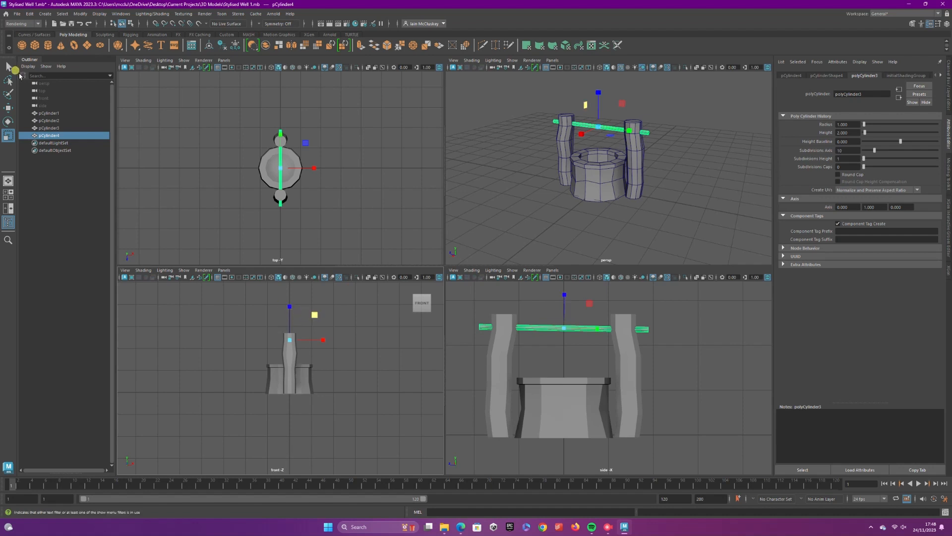
{"action": "key", "text": "w"}
{"action": "left_click", "coordinate": [530, 330]}
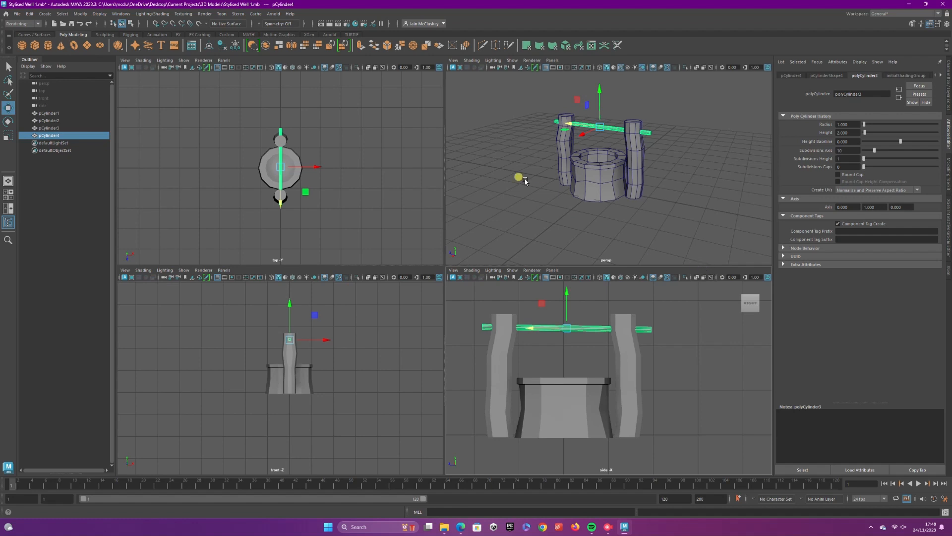
{"action": "left_click", "coordinate": [8, 180]}
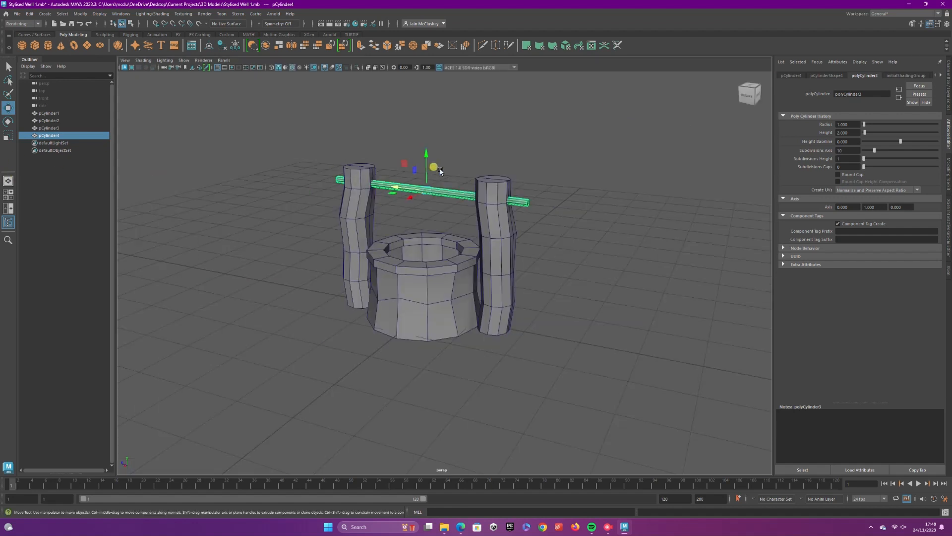
{"action": "scroll", "coordinate": [440, 172], "scroll_direction": "up", "scroll_amount": 1}
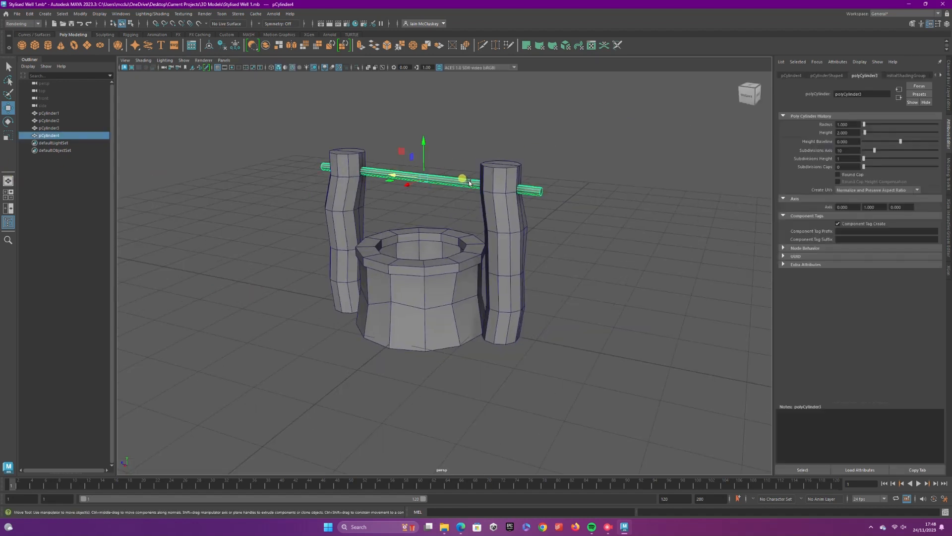
Add a polygon cube, scale it into a small thin upright plate, and place it on the crossbeam's protruding end as a crank arm
{"action": "left_click", "coordinate": [35, 45]}
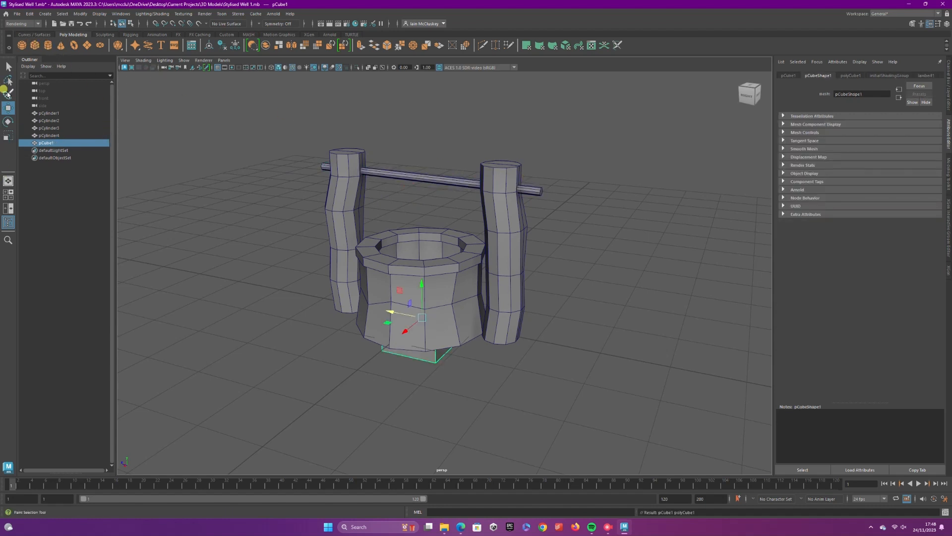
{"action": "left_click_drag", "start_coordinate": [391, 316], "coordinate": [361, 268]}
{"action": "key", "text": "r"}
{"action": "left_click", "coordinate": [7, 107]}
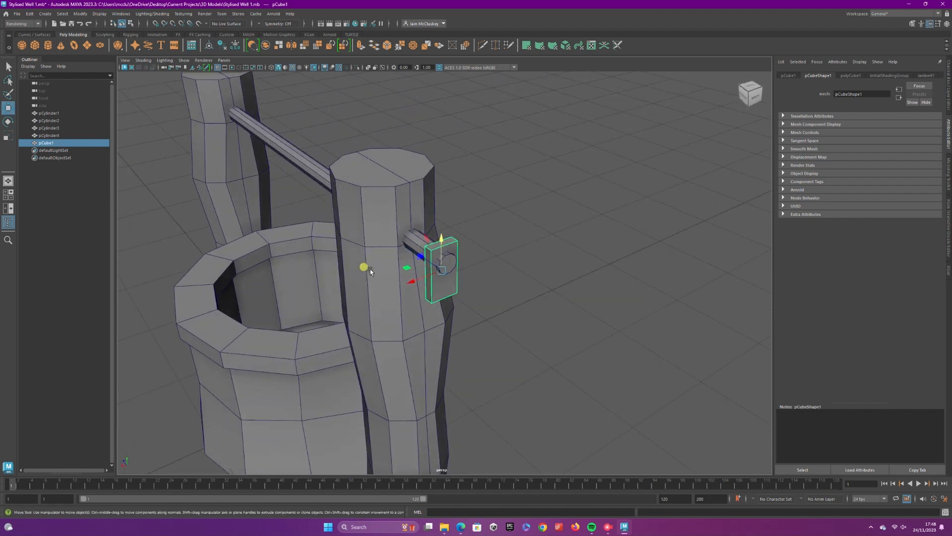
Duplicate the crossbeam cylinder and lower the copy just beneath the original
{"action": "left_click", "coordinate": [314, 174]}
{"action": "left_click", "coordinate": [30, 14]}
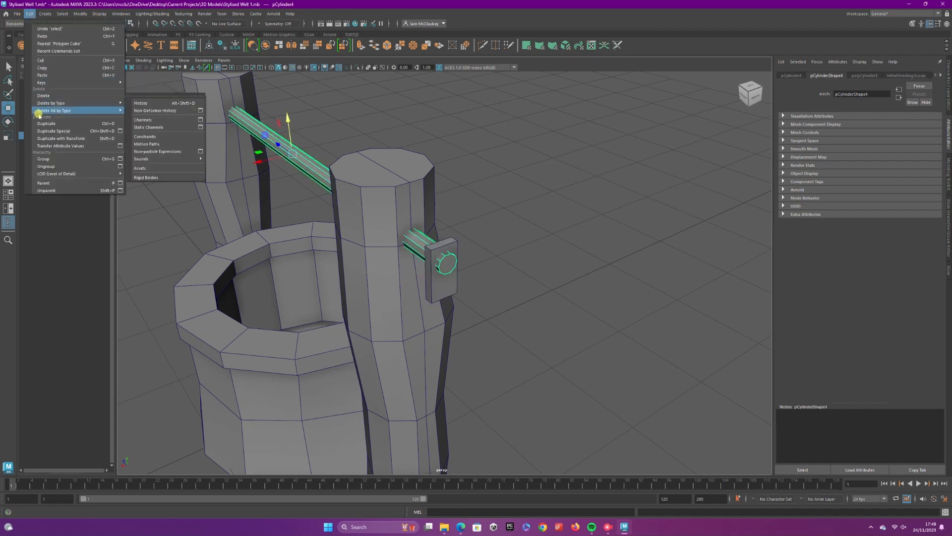
{"action": "left_click", "coordinate": [46, 123]}
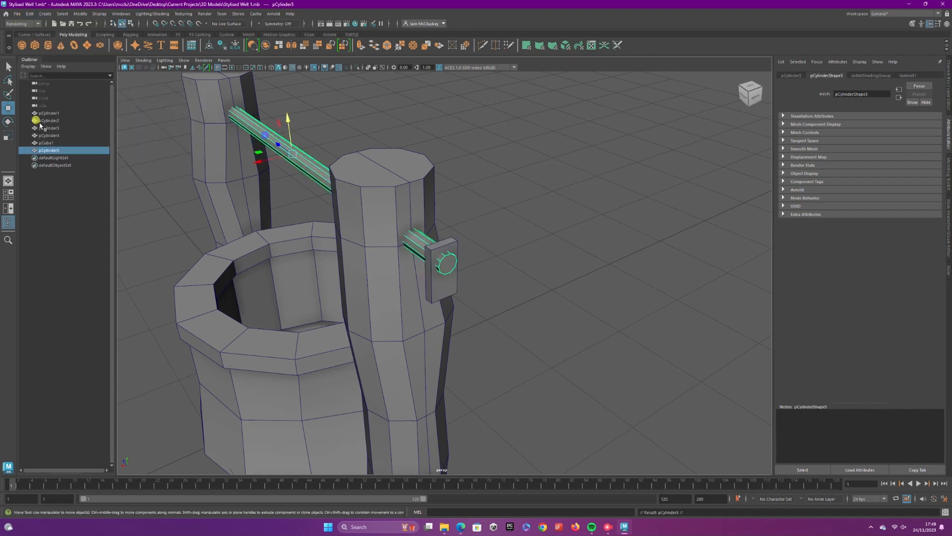
{"action": "left_click_drag", "start_coordinate": [286, 125], "coordinate": [284, 142]}
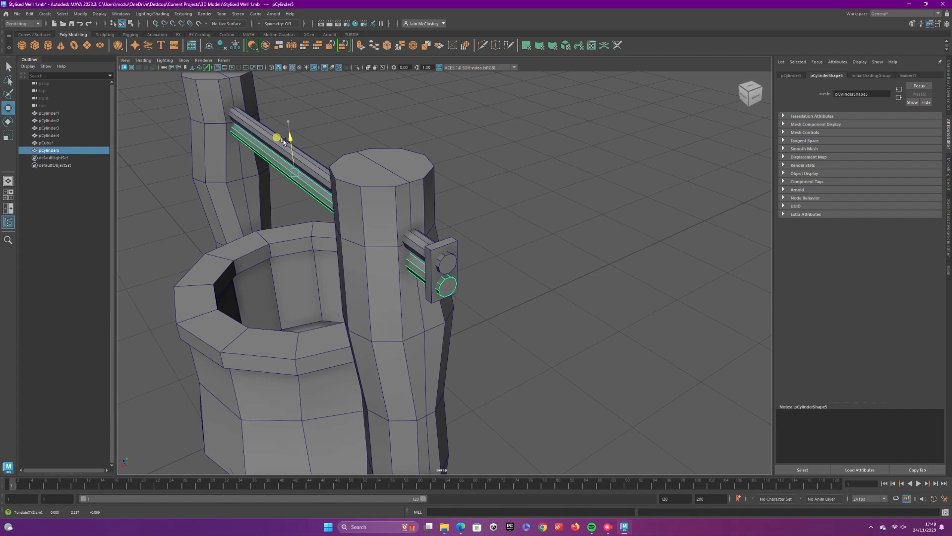
Scale the copied cylinder down to a short handle and slide it outward to the crank plate's lower end
{"action": "left_click", "coordinate": [9, 137]}
{"action": "left_click_drag", "start_coordinate": [280, 183], "coordinate": [30, 161]}
{"action": "left_click", "coordinate": [8, 108]}
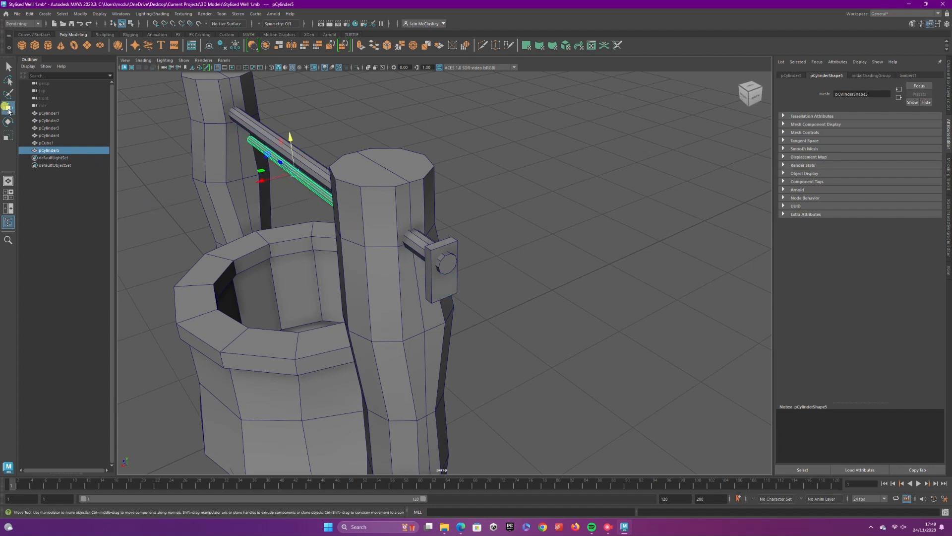
{"action": "left_click_drag", "start_coordinate": [279, 165], "coordinate": [445, 264]}
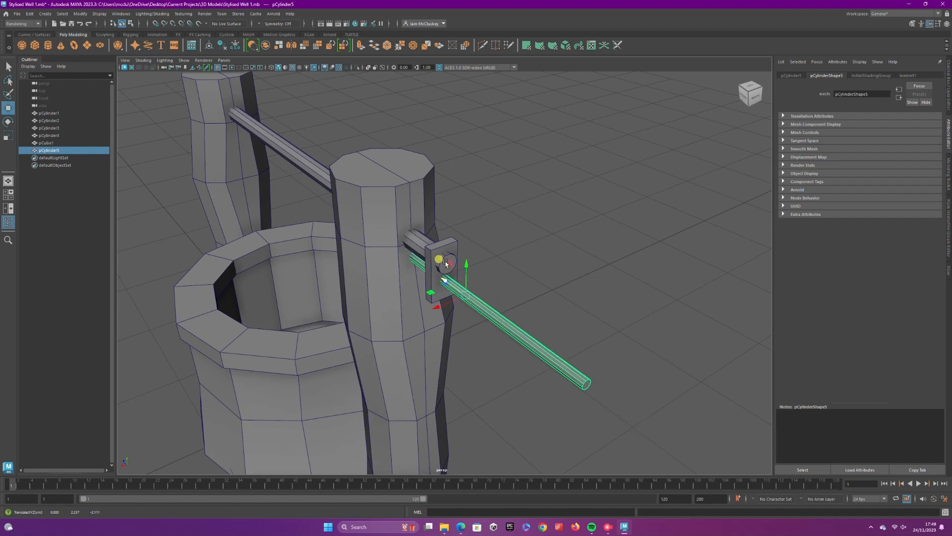
{"action": "left_click", "coordinate": [9, 135]}
{"action": "left_click_drag", "start_coordinate": [531, 338], "coordinate": [467, 300]}
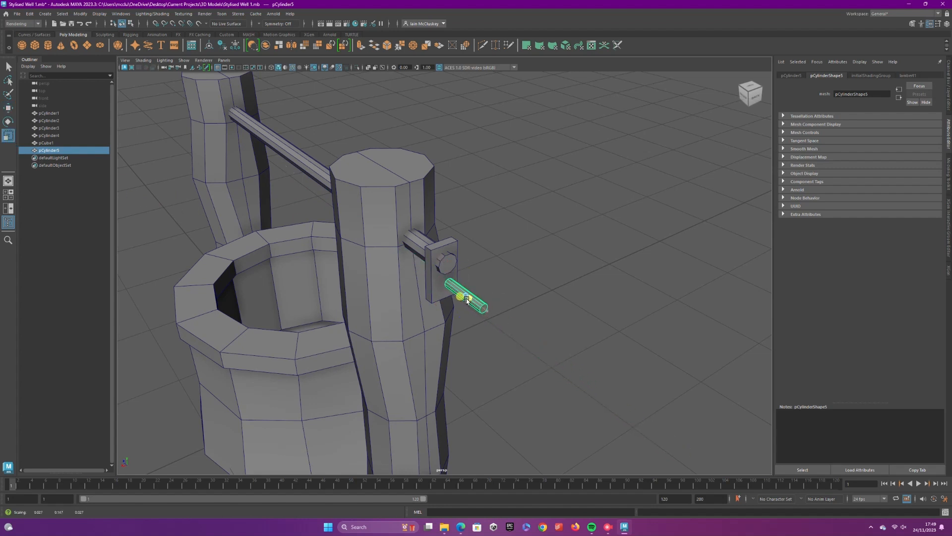
Seat the crank handle against the lower part of the plate and slim it slightly
{"action": "key", "text": "w"}
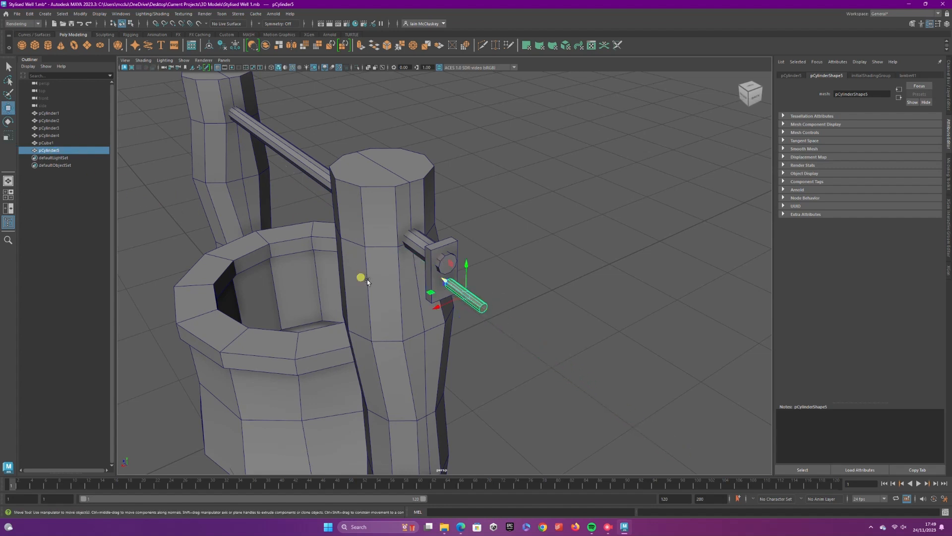
{"action": "left_click_drag", "start_coordinate": [444, 282], "coordinate": [460, 268]}
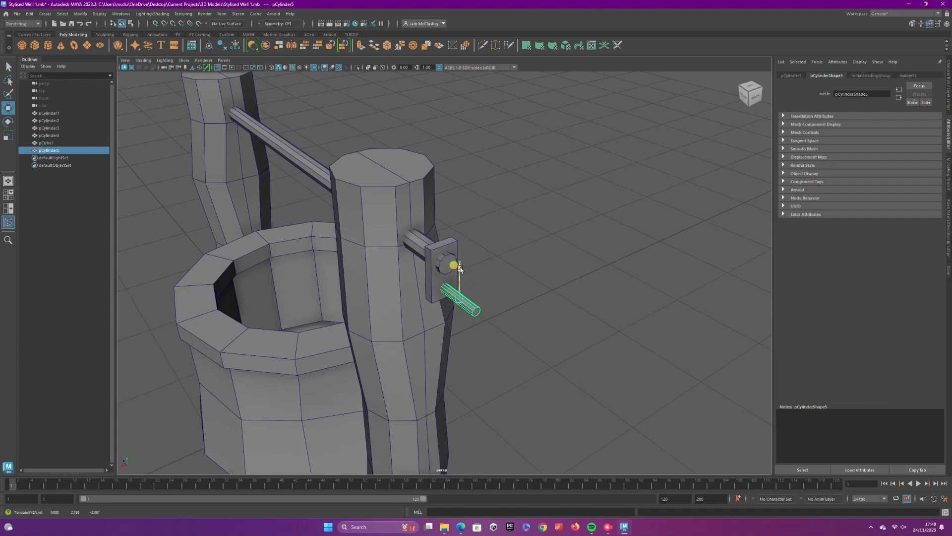
{"action": "left_click", "coordinate": [8, 135]}
{"action": "left_click", "coordinate": [488, 287]}
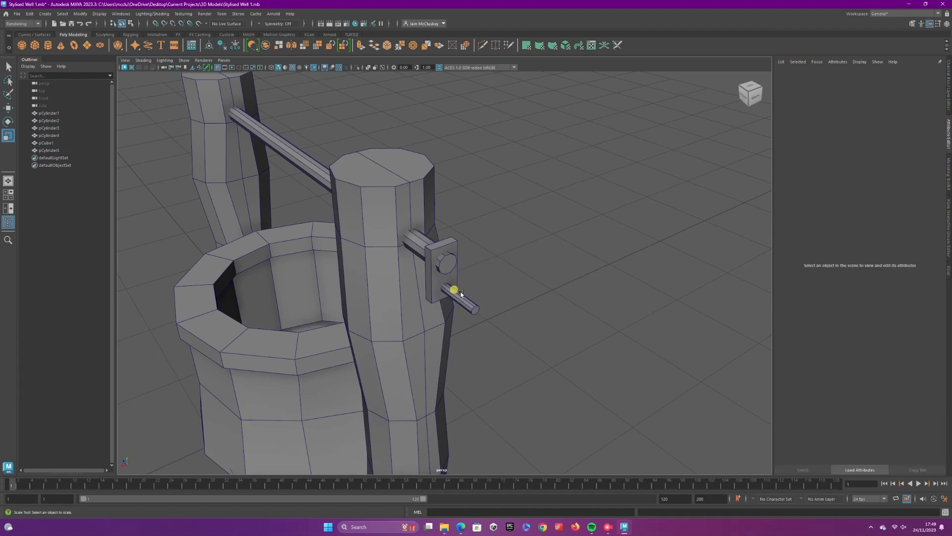
Bevel the two short corner edges at the upper end of the crank plate
{"action": "left_click", "coordinate": [439, 279]}
{"action": "scroll", "coordinate": [400, 207], "scroll_direction": "up", "scroll_amount": 3}
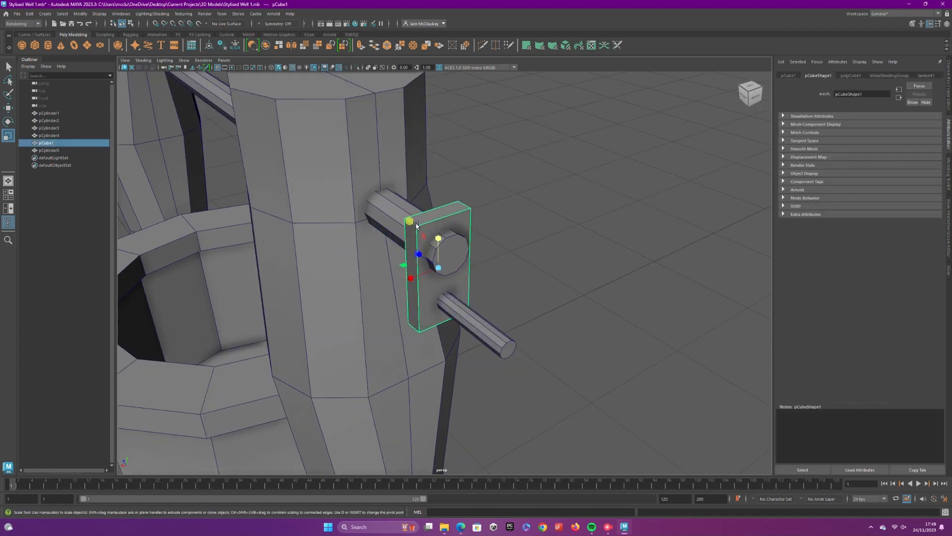
{"action": "right_click_drag", "start_coordinate": [416, 225], "coordinate": [414, 204]}
{"action": "left_click", "coordinate": [412, 223]}
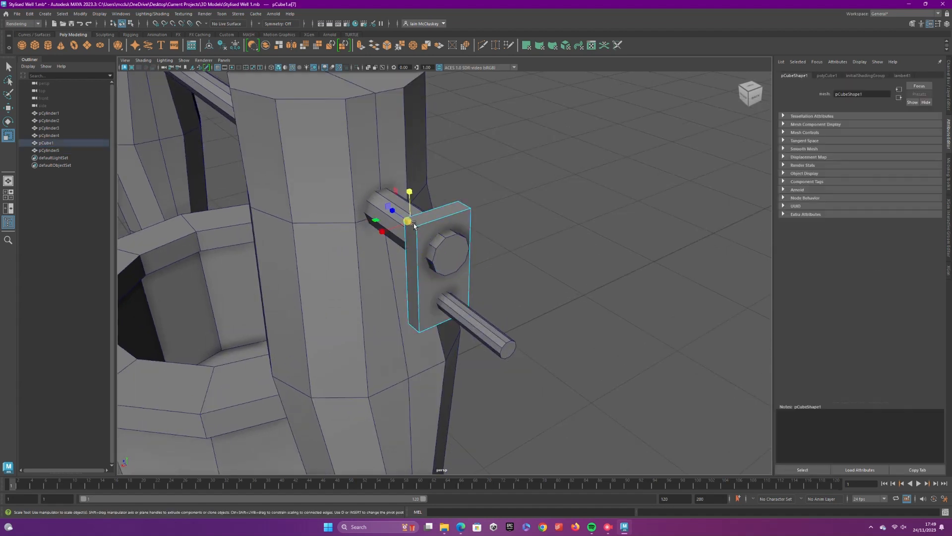
{"action": "left_click", "coordinate": [462, 205], "text": "shift"}
{"action": "left_click", "coordinate": [387, 45]}
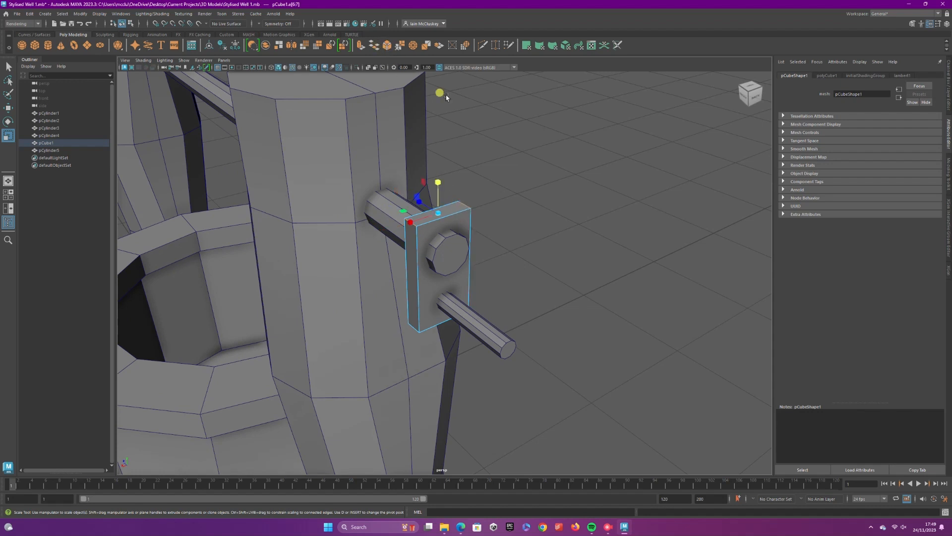
Bevel the two short corner edges at the lower end of the crank plate
{"action": "left_click_drag", "start_coordinate": [459, 341], "coordinate": [456, 246], "text": "alt"}
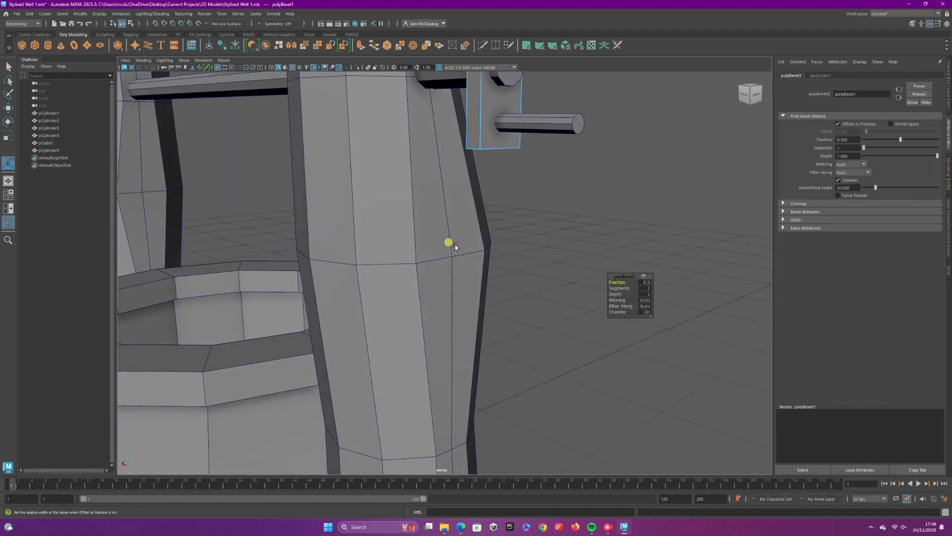
{"action": "left_click", "coordinate": [473, 148]}
{"action": "left_click_drag", "start_coordinate": [549, 198], "coordinate": [505, 206], "text": "alt"}
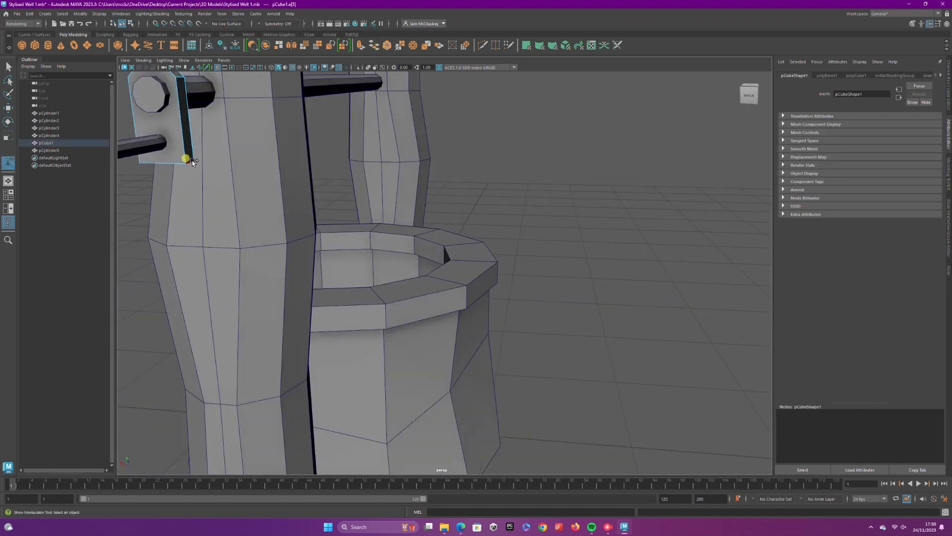
{"action": "left_click_drag", "start_coordinate": [227, 205], "coordinate": [276, 204], "text": "alt"}
{"action": "left_click", "coordinate": [563, 209]}
{"action": "key", "text": "ctrl+b"}
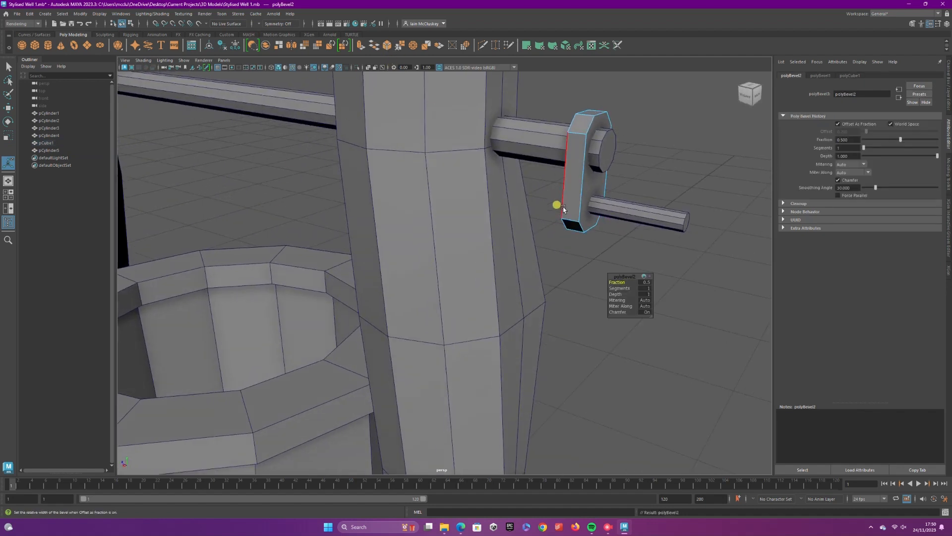
Set the lower bevel's fraction to 1 and its segments to 2
{"action": "left_click", "coordinate": [647, 283]}
{"action": "type", "text": "1"}
{"action": "key", "text": "Return"}
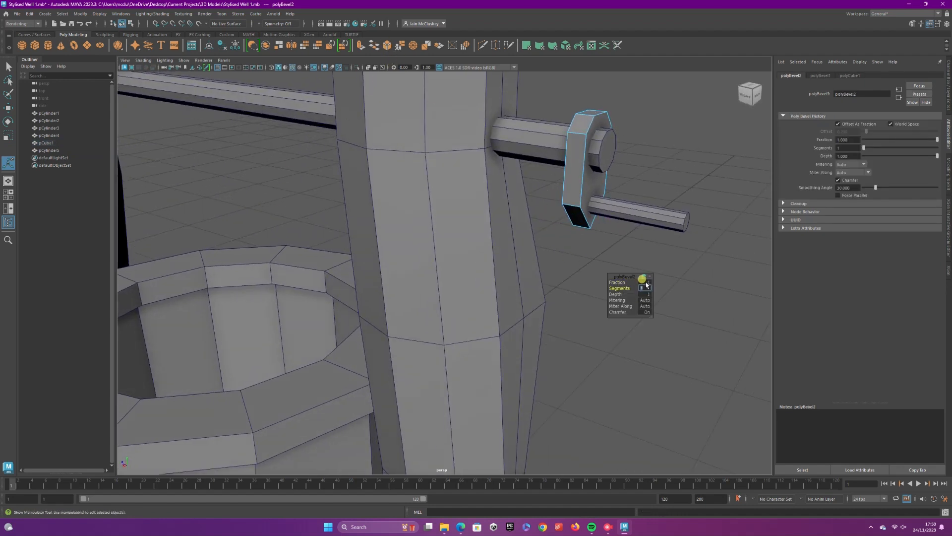
{"action": "right_click_drag", "start_coordinate": [649, 286], "coordinate": [656, 291], "text": "alt"}
{"action": "type", "text": "2"}
{"action": "key", "text": "Return"}
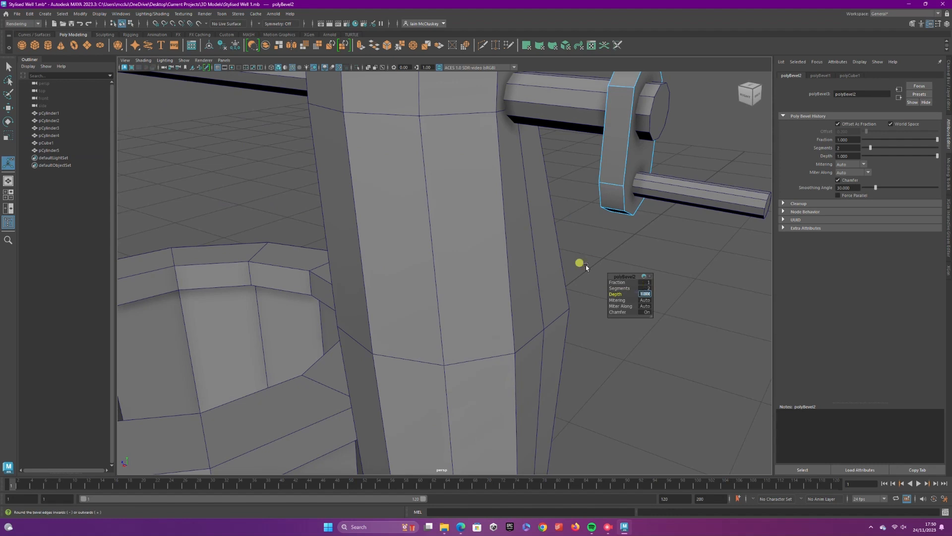
Use Quad Draw on the crossbeam to insert three edge loops around it between the posts
{"action": "right_click_drag", "start_coordinate": [580, 266], "coordinate": [609, 218], "text": "alt"}
{"action": "scroll", "coordinate": [608, 218], "scroll_direction": "down", "scroll_amount": 5}
{"action": "left_click_drag", "start_coordinate": [608, 217], "coordinate": [542, 216], "text": "alt"}
{"action": "middle_click_drag", "start_coordinate": [542, 216], "coordinate": [567, 181], "text": "alt"}
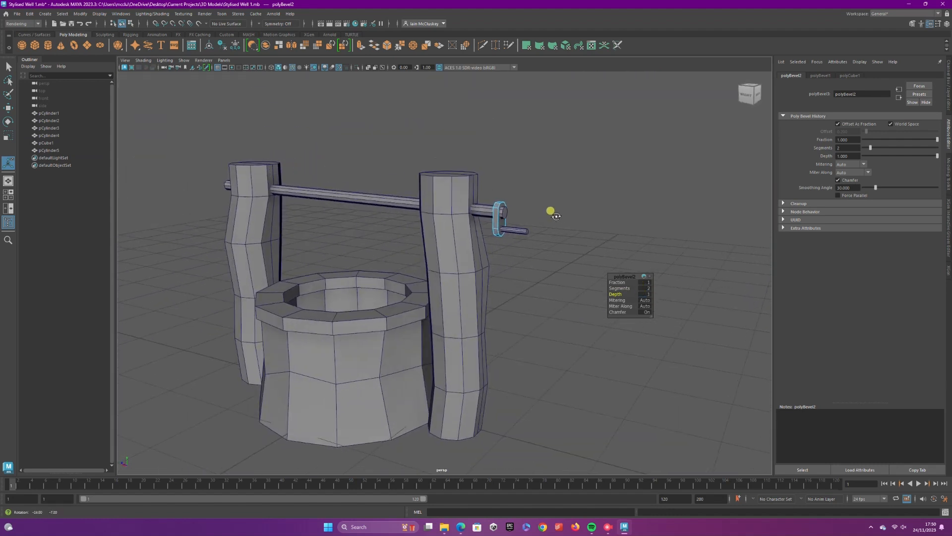
{"action": "left_click_drag", "start_coordinate": [567, 181], "coordinate": [569, 185], "text": "alt"}
{"action": "left_click", "coordinate": [587, 157]}
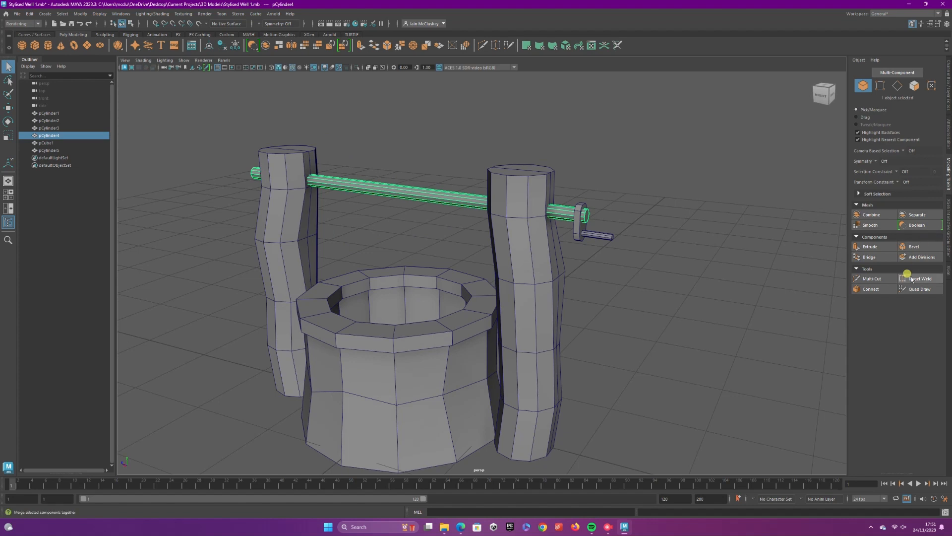
{"action": "left_click", "coordinate": [920, 288]}
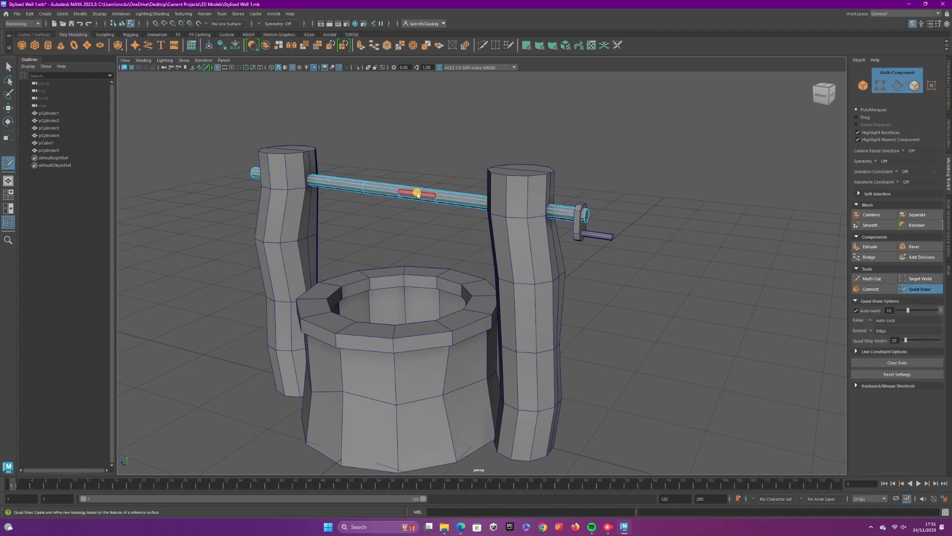
Move the crossbeam's inner vertex rings vertically by different amounts so it bends unevenly between the posts
{"action": "right_click_drag", "start_coordinate": [418, 194], "coordinate": [385, 192]}
{"action": "left_click", "coordinate": [9, 108]}
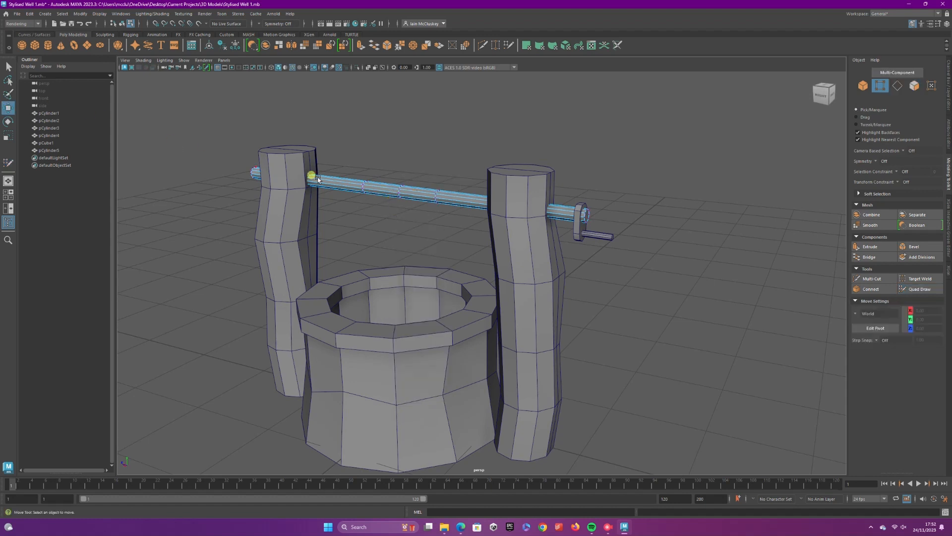
{"action": "left_click_drag", "start_coordinate": [404, 207], "coordinate": [376, 207]}
{"action": "left_click_drag", "start_coordinate": [366, 158], "coordinate": [366, 152]}
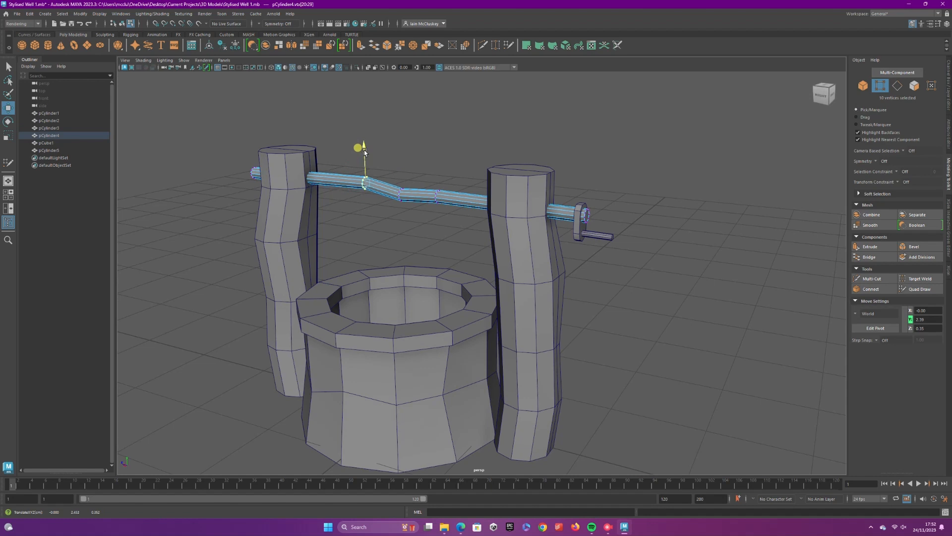
{"action": "left_click_drag", "start_coordinate": [443, 205], "coordinate": [437, 170]}
{"action": "left_click", "coordinate": [624, 238]}
{"action": "scroll", "coordinate": [620, 240], "scroll_direction": "down", "scroll_amount": 2}
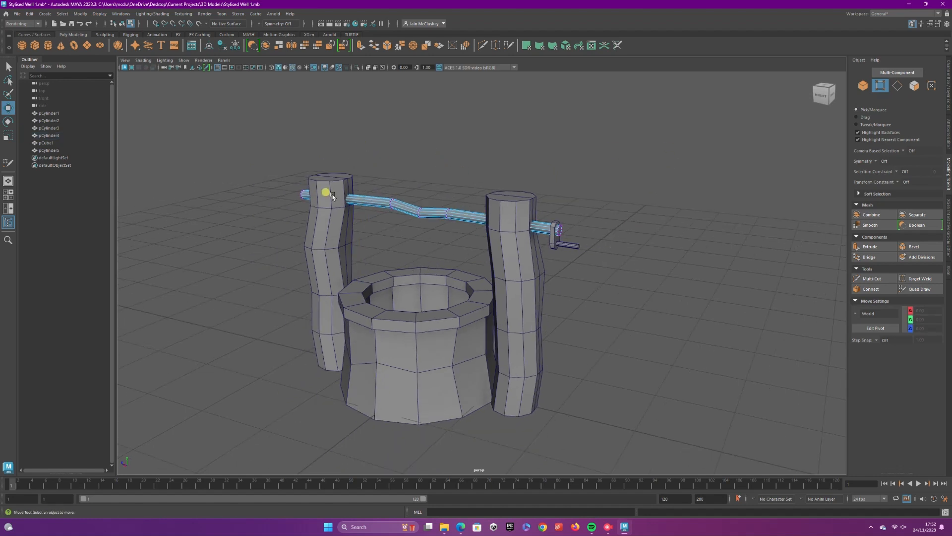
Add a cube, raise it above the well and stretch it along Z to about 3.14 so it rests across the posts
{"action": "scroll", "coordinate": [280, 182], "scroll_direction": "down", "scroll_amount": 1}
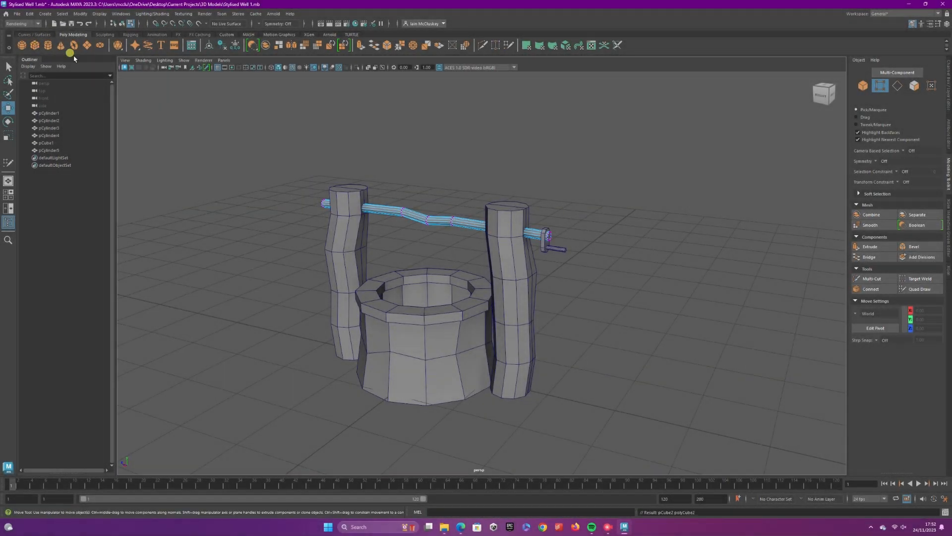
{"action": "left_click_drag", "start_coordinate": [425, 332], "coordinate": [424, 118]}
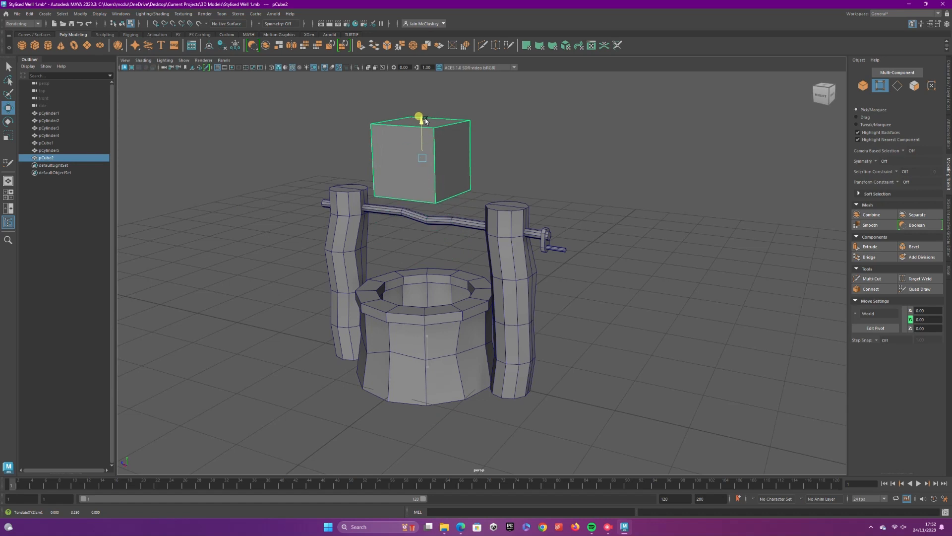
{"action": "key", "text": "r"}
{"action": "left_click_drag", "start_coordinate": [392, 155], "coordinate": [327, 151]}
{"action": "key", "text": "w"}
{"action": "key", "text": "space"}
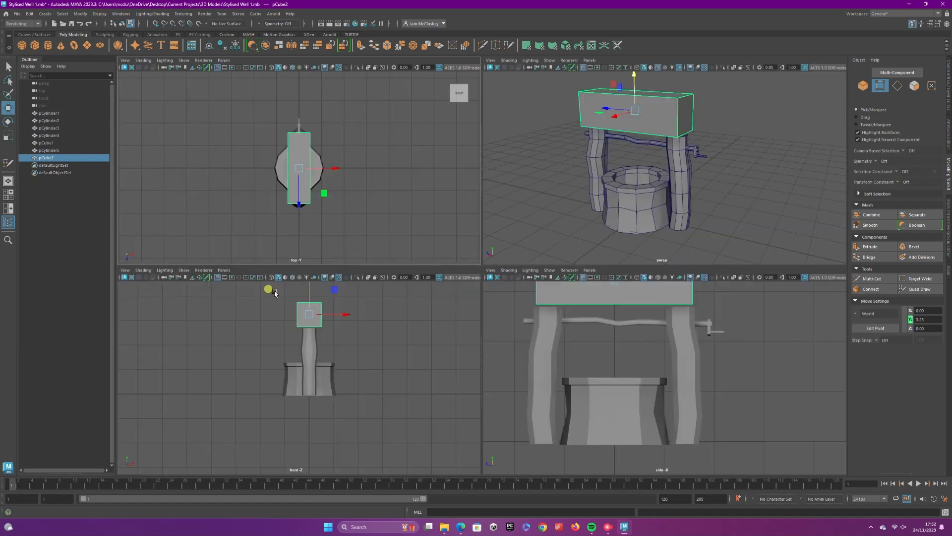
{"action": "left_click_drag", "start_coordinate": [307, 292], "coordinate": [308, 295]}
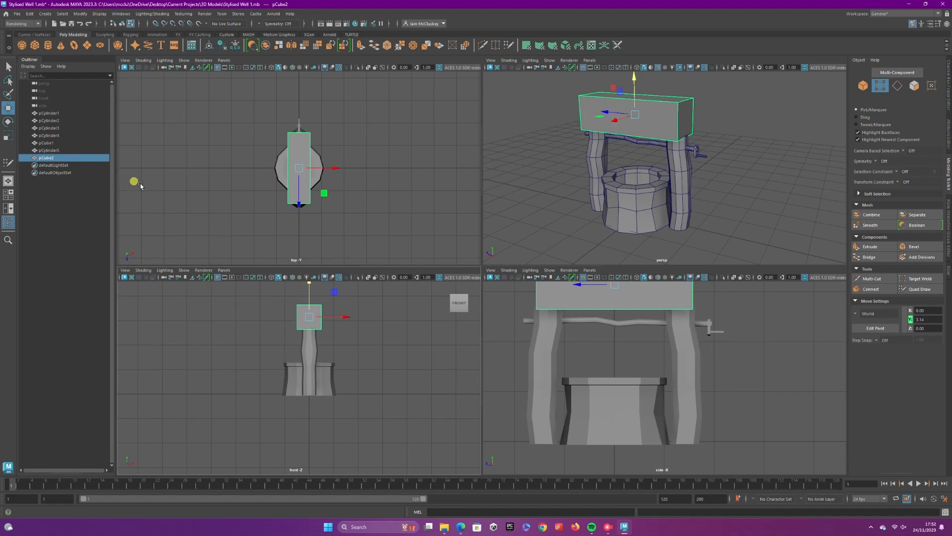
Scale the roof block to about 4.12 in Z and 1.81 in X so it overhangs both posts
{"action": "scroll", "coordinate": [620, 347], "scroll_direction": "down", "scroll_amount": 3}
{"action": "key", "text": "r"}
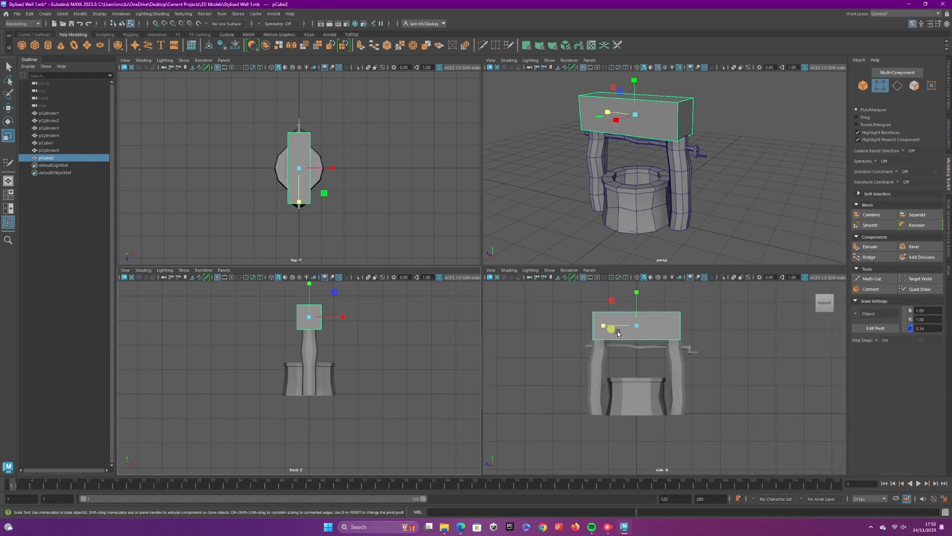
{"action": "left_click_drag", "start_coordinate": [618, 332], "coordinate": [583, 325]}
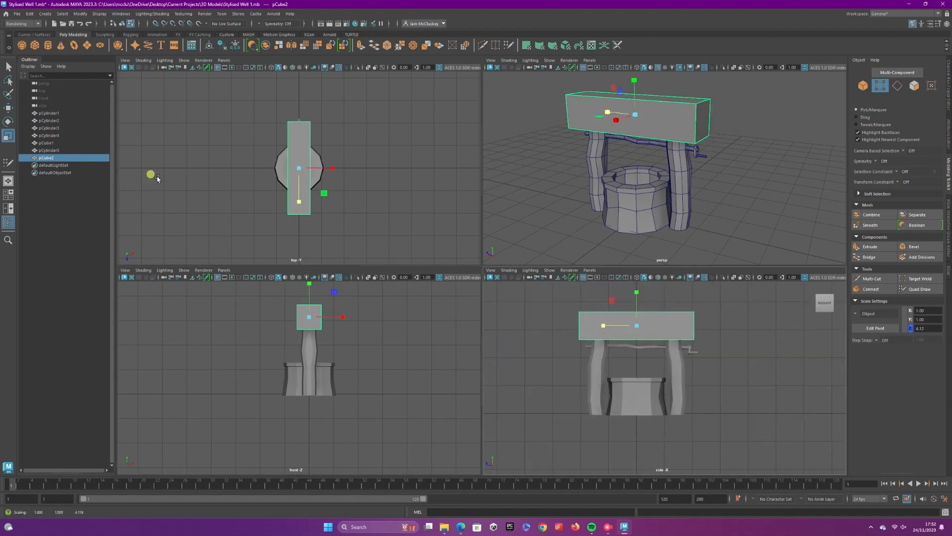
{"action": "left_click_drag", "start_coordinate": [355, 319], "coordinate": [375, 316]}
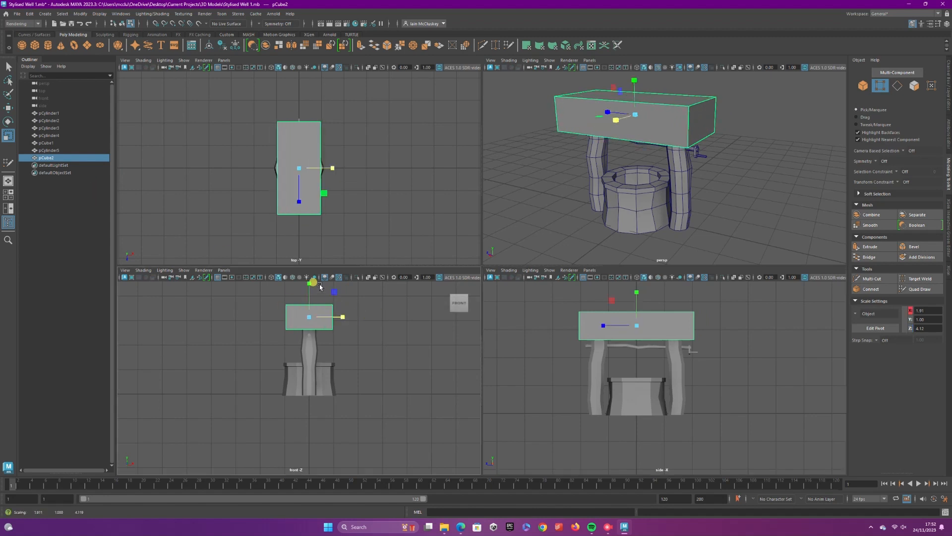
Scale the block's upper face to a narrow strip in X and shorten it slightly in Z to shape a pitched roof
{"action": "mouse_move", "coordinate": [667, 103]}
{"action": "right_mouse_down"}
{"action": "mouse_move", "coordinate": [645, 99]}
{"action": "mouse_move", "coordinate": [656, 97]}
{"action": "right_mouse_up"}
{"action": "left_click", "coordinate": [656, 98]}
{"action": "left_click_drag", "start_coordinate": [328, 168], "coordinate": [304, 169]}
{"action": "left_click_drag", "start_coordinate": [603, 311], "coordinate": [610, 313]}
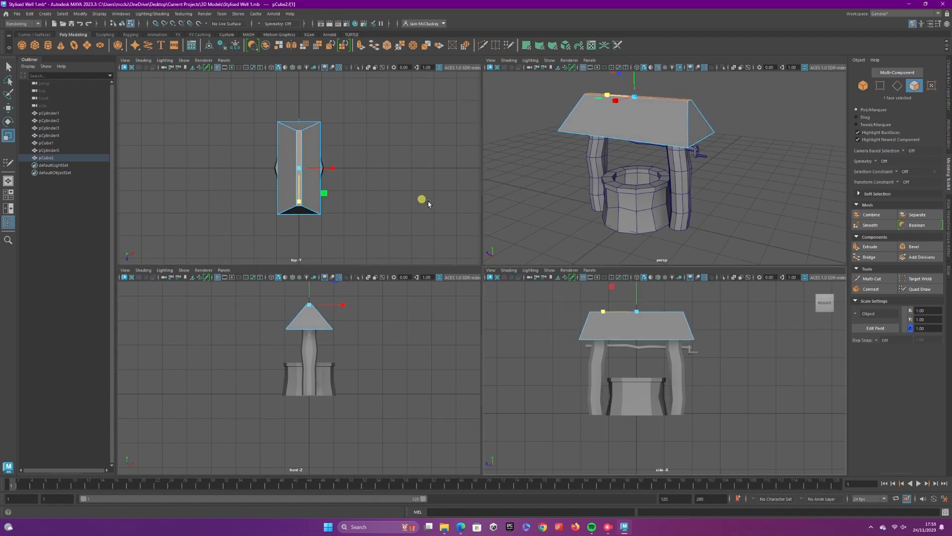
Use Quad Draw on the roof to insert four edge loops spaced along its length
{"action": "left_click", "coordinate": [8, 181]}
{"action": "left_click", "coordinate": [282, 277]}
{"action": "left_click_drag", "start_coordinate": [282, 277], "coordinate": [298, 233], "text": "alt"}
{"action": "right_click", "coordinate": [445, 191]}
{"action": "right_click_drag", "start_coordinate": [445, 190], "coordinate": [471, 179]}
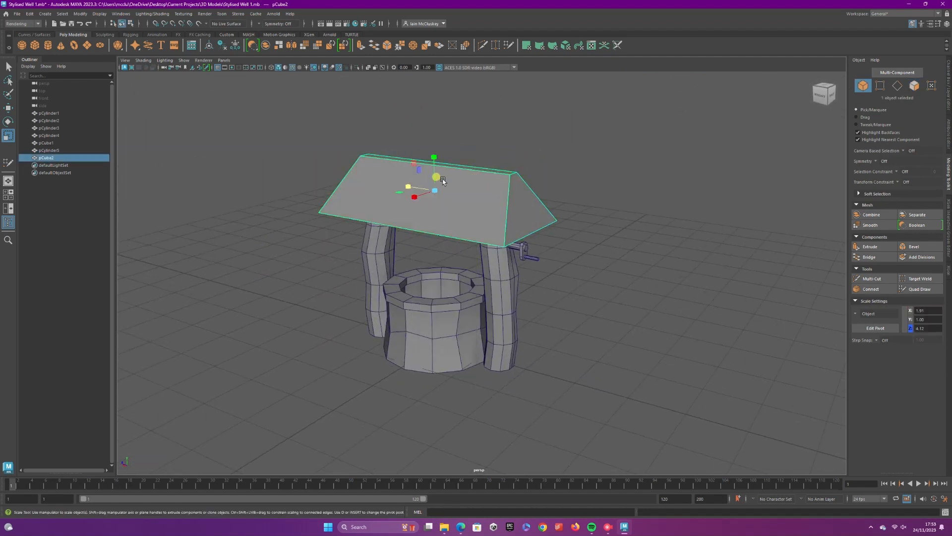
{"action": "left_click", "coordinate": [920, 289]}
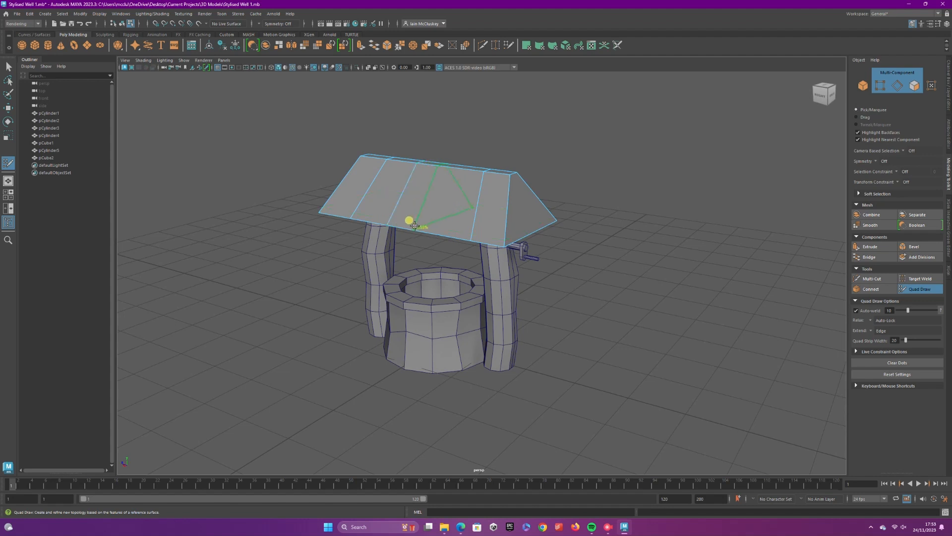
Move inner vertex pairs along the roof ridge vertically by different amounts to make it uneven, and return to object selection
{"action": "right_click_drag", "start_coordinate": [467, 175], "coordinate": [431, 173]}
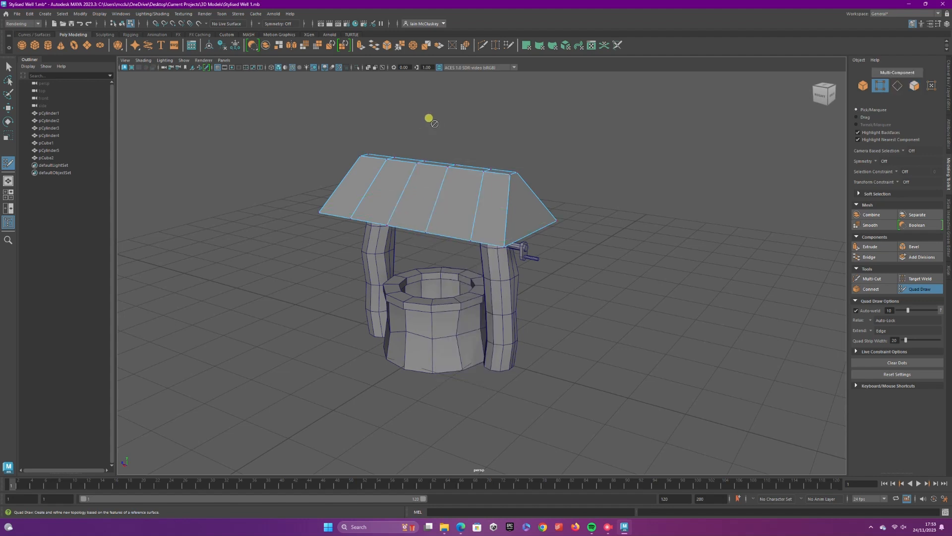
{"action": "key", "text": "w"}
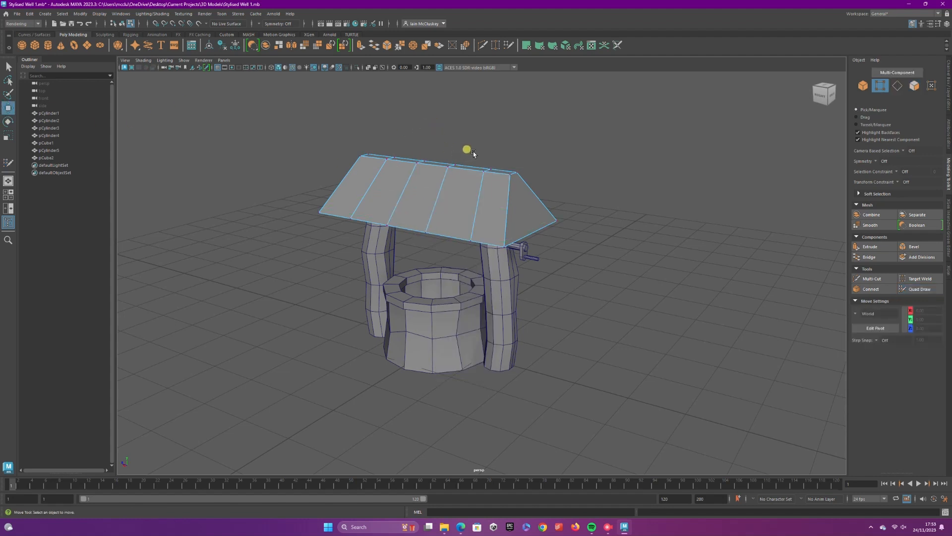
{"action": "left_click_drag", "start_coordinate": [457, 170], "coordinate": [457, 170]}
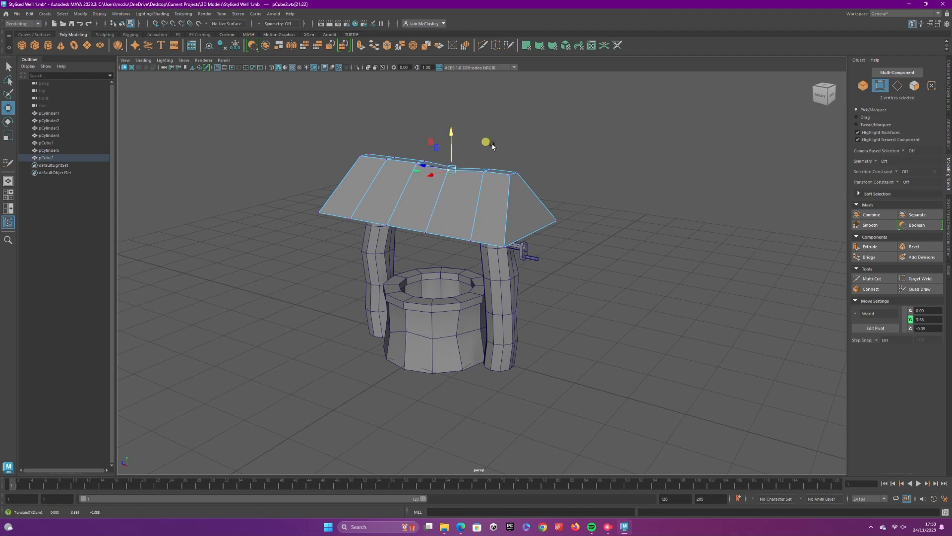
{"action": "left_click", "coordinate": [390, 158]}
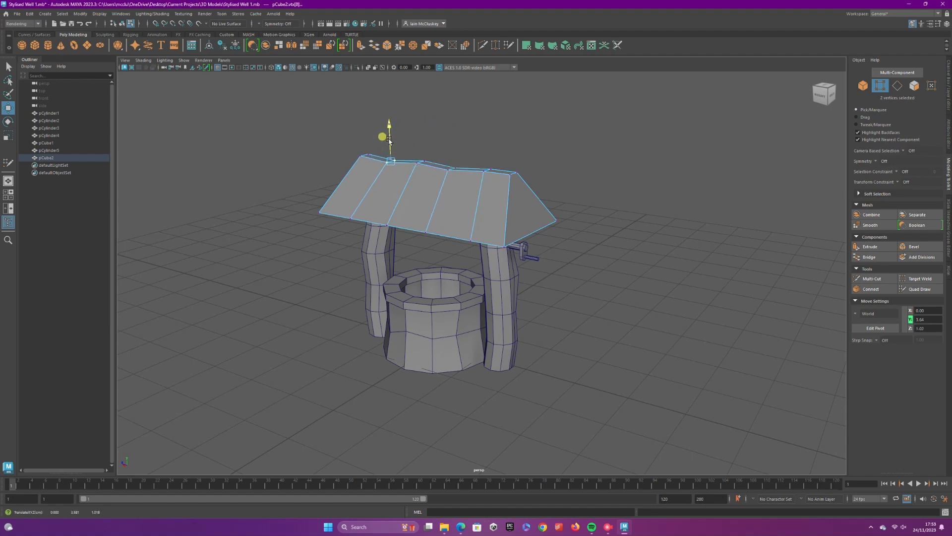
{"action": "mouse_move", "coordinate": [553, 158]}
{"action": "left_mouse_down", "text": "alt"}
{"action": "mouse_move", "coordinate": [592, 147]}
{"action": "mouse_move", "coordinate": [555, 154]}
{"action": "left_mouse_up", "text": "alt"}
{"action": "left_click", "coordinate": [554, 153]}
{"action": "scroll", "coordinate": [553, 155], "scroll_direction": "down", "scroll_amount": 1}
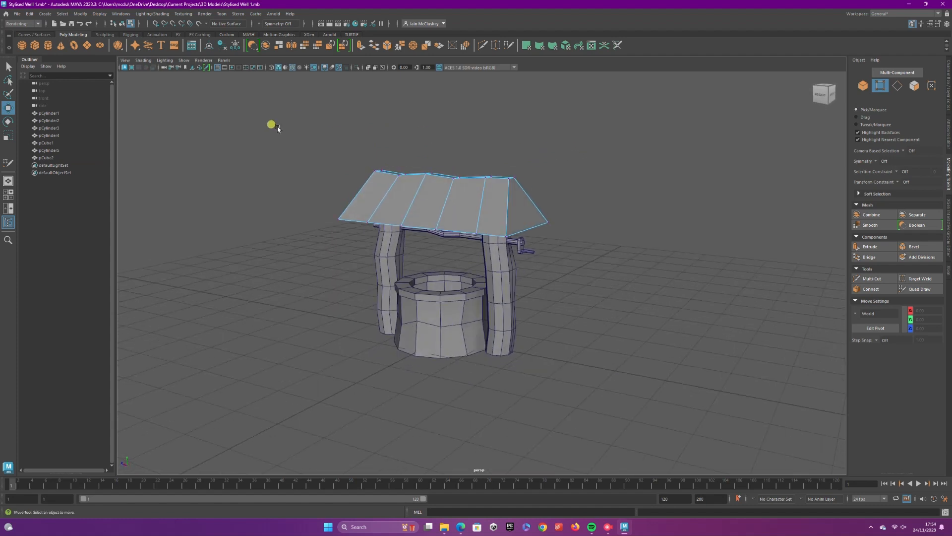
{"action": "left_click", "coordinate": [8, 67]}
{"action": "right_click_drag", "start_coordinate": [233, 169], "coordinate": [265, 161]}
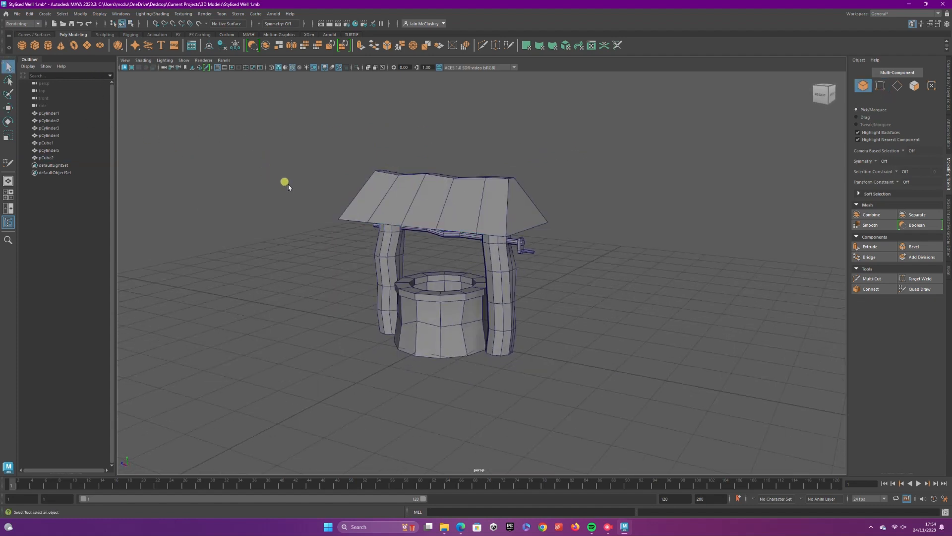
Add a cylinder, raise it to the roof ridge and rotate it about 90 degrees around X to lie along the ridge
{"action": "mouse_move", "coordinate": [284, 193]}
{"action": "left_mouse_down", "text": "alt"}
{"action": "mouse_move", "coordinate": [334, 209]}
{"action": "mouse_move", "coordinate": [291, 199]}
{"action": "left_mouse_up", "text": "alt"}
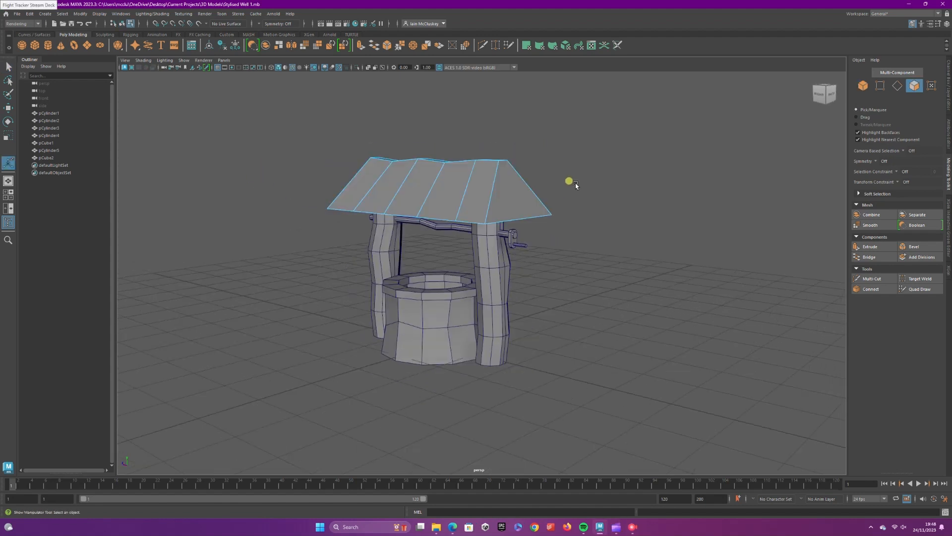
{"action": "left_click_drag", "start_coordinate": [575, 183], "coordinate": [587, 199], "text": "alt"}
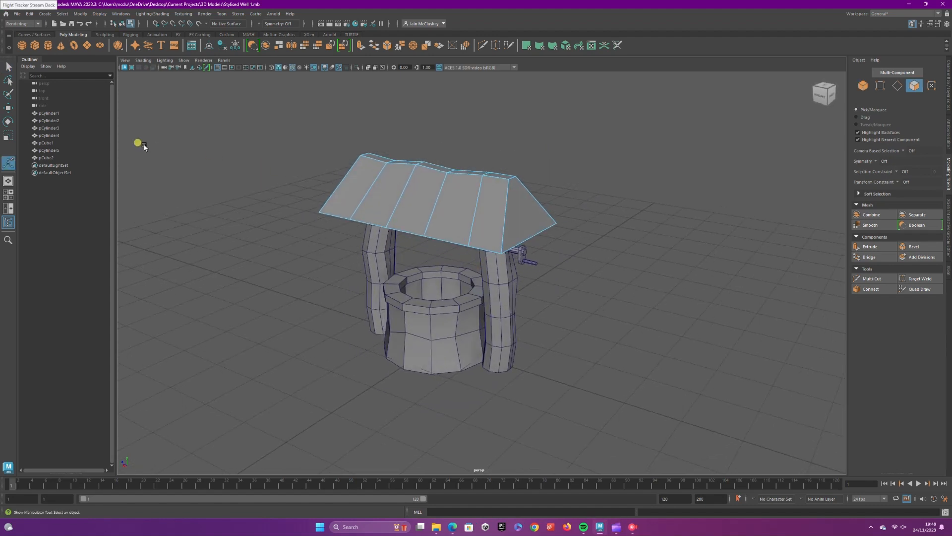
{"action": "mouse_move", "coordinate": [190, 147]}
{"action": "left_mouse_down", "text": "alt"}
{"action": "mouse_move", "coordinate": [225, 142]}
{"action": "mouse_move", "coordinate": [186, 144]}
{"action": "left_mouse_up", "text": "alt"}
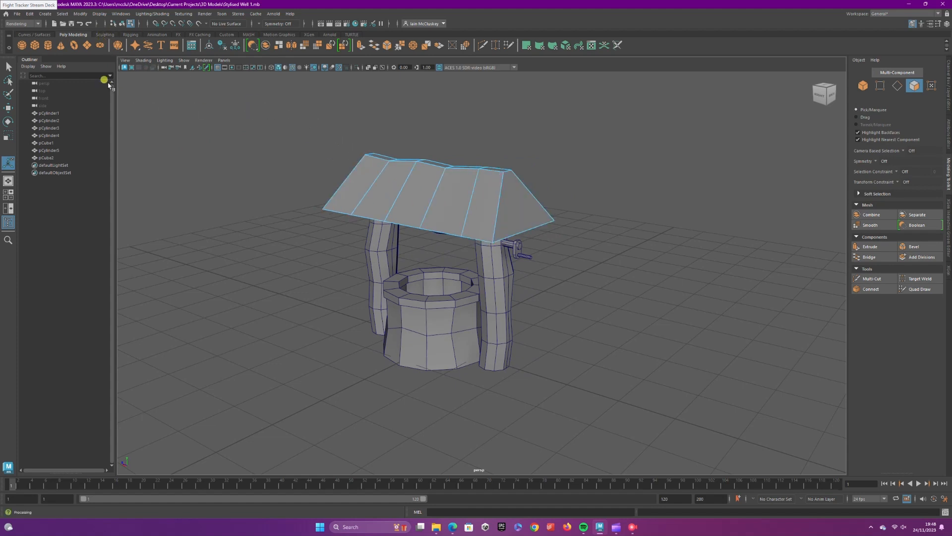
{"action": "left_click", "coordinate": [46, 47]}
{"action": "key", "text": "w"}
{"action": "left_click_drag", "start_coordinate": [431, 314], "coordinate": [437, 139]}
{"action": "left_click", "coordinate": [6, 127]}
{"action": "mouse_move", "coordinate": [450, 183]}
{"action": "left_mouse_down"}
{"action": "mouse_move", "coordinate": [453, 165]}
{"action": "mouse_move", "coordinate": [467, 216]}
{"action": "left_mouse_up"}
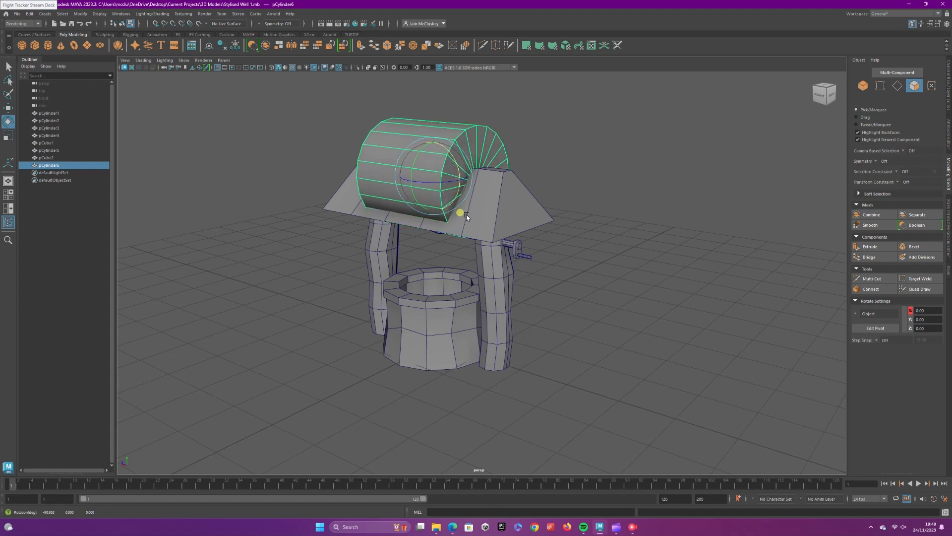
Set the ridge cylinder's axis subdivisions to 10 and its cap subdivisions to 0
{"action": "left_click", "coordinate": [948, 151]}
{"action": "left_click", "coordinate": [865, 78]}
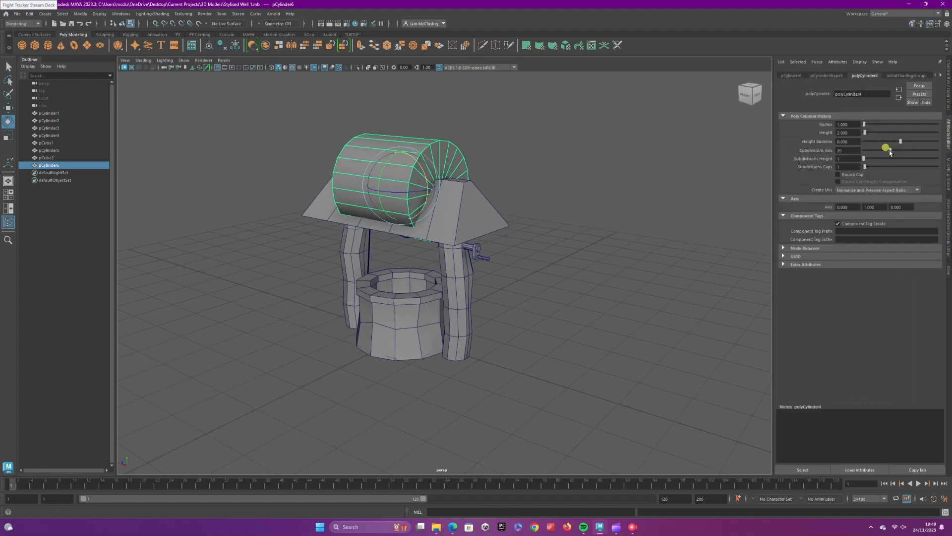
{"action": "left_click_drag", "start_coordinate": [890, 152], "coordinate": [863, 167]}
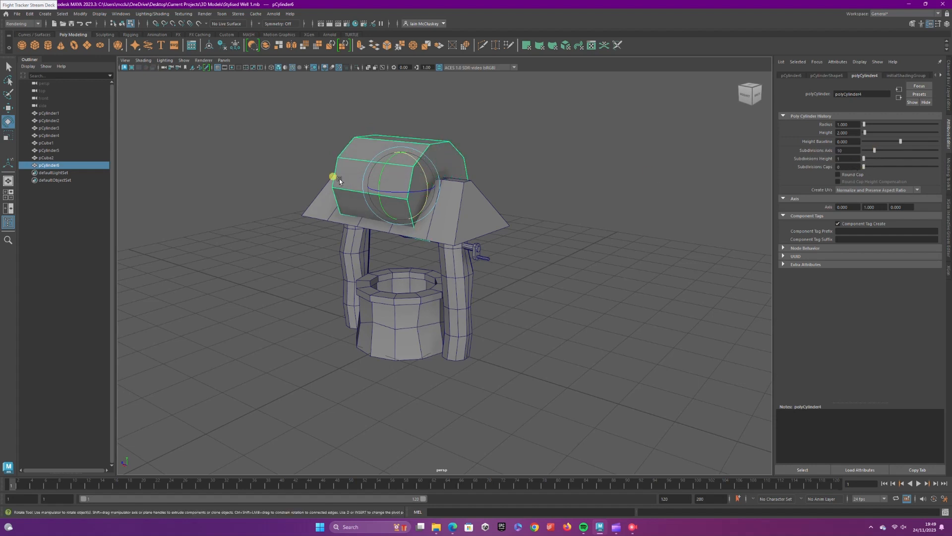
Scale the cylinder into a thin pole slightly longer than the roof ridge and position it on top of the ridge
{"action": "key", "text": "r"}
{"action": "left_click_drag", "start_coordinate": [400, 186], "coordinate": [462, 208]}
{"action": "left_click", "coordinate": [9, 106]}
{"action": "left_click_drag", "start_coordinate": [402, 150], "coordinate": [402, 141]}
{"action": "key", "text": "r"}
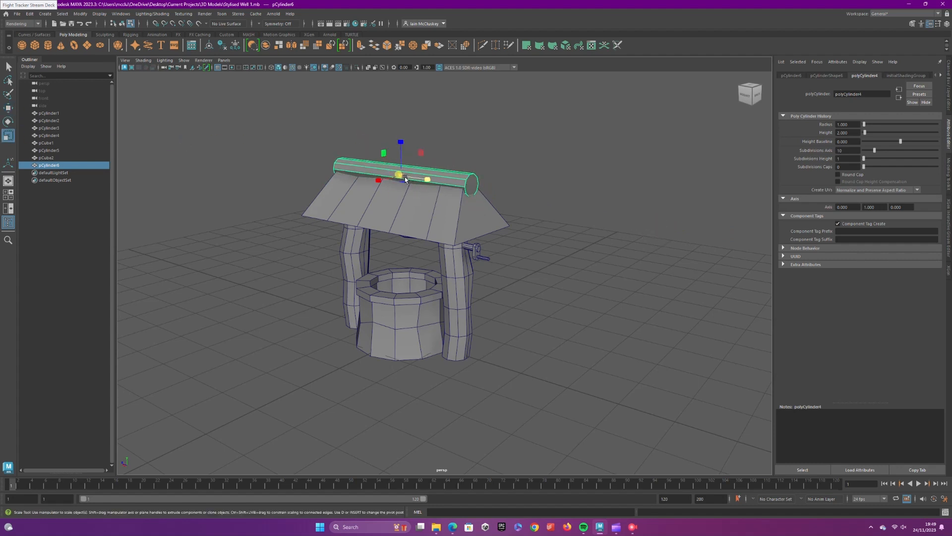
{"action": "left_click_drag", "start_coordinate": [406, 178], "coordinate": [373, 191]}
{"action": "left_click_drag", "start_coordinate": [433, 181], "coordinate": [457, 186]}
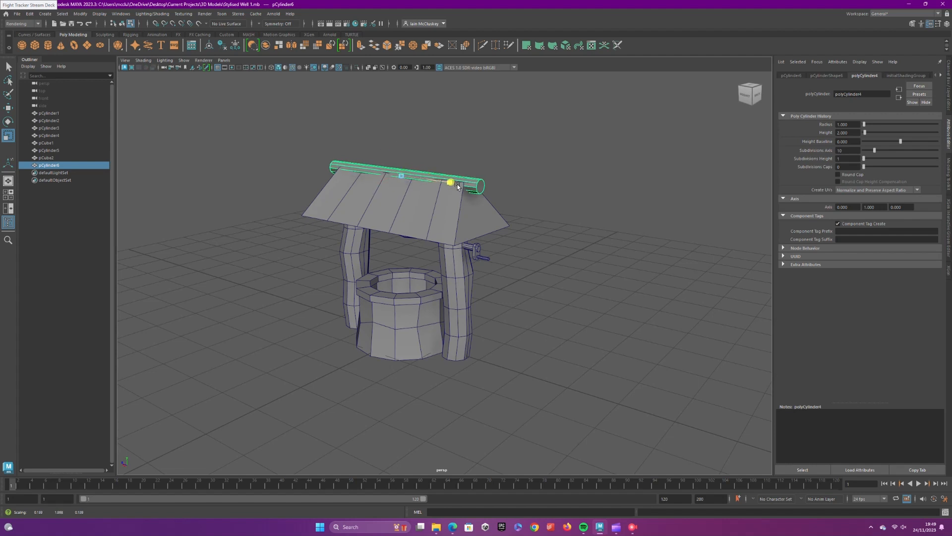
{"action": "key", "text": "w"}
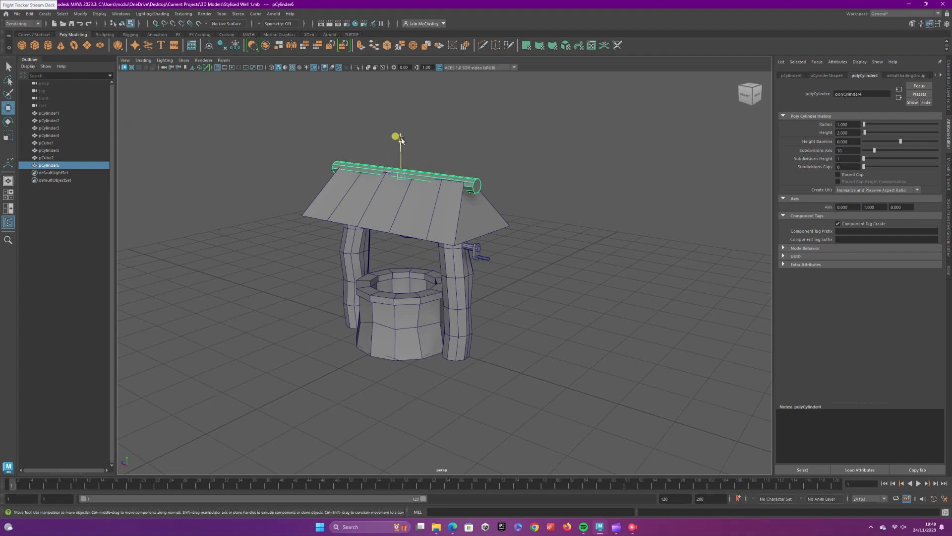
Use Quad Draw on the ridge pole to insert four edge loops around it along its length
{"action": "left_click_drag", "start_coordinate": [304, 127], "coordinate": [283, 146], "text": "alt"}
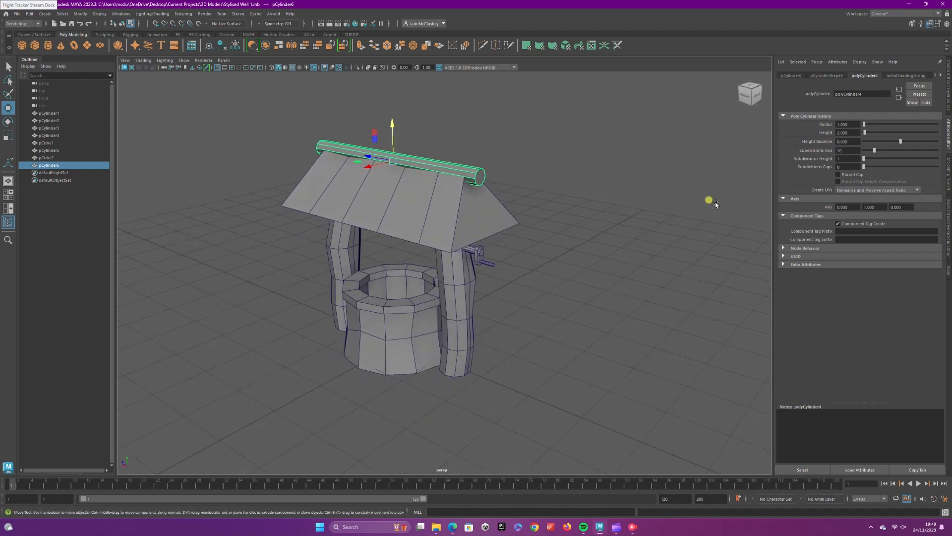
{"action": "left_click", "coordinate": [949, 180]}
{"action": "left_click", "coordinate": [920, 288]}
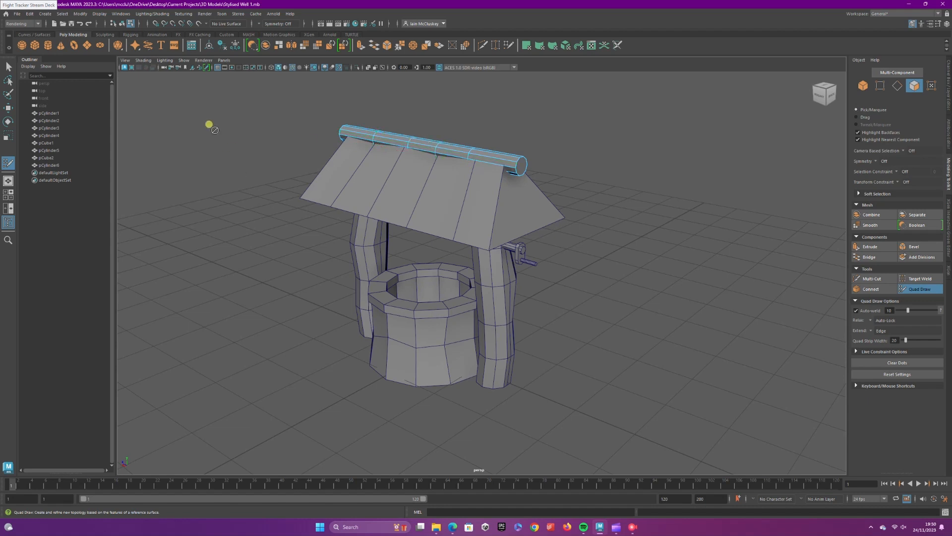
Move the ridge pole's inner and end vertex rings vertically by different amounts so it follows the uneven roof ridge
{"action": "right_click_drag", "start_coordinate": [426, 144], "coordinate": [396, 155]}
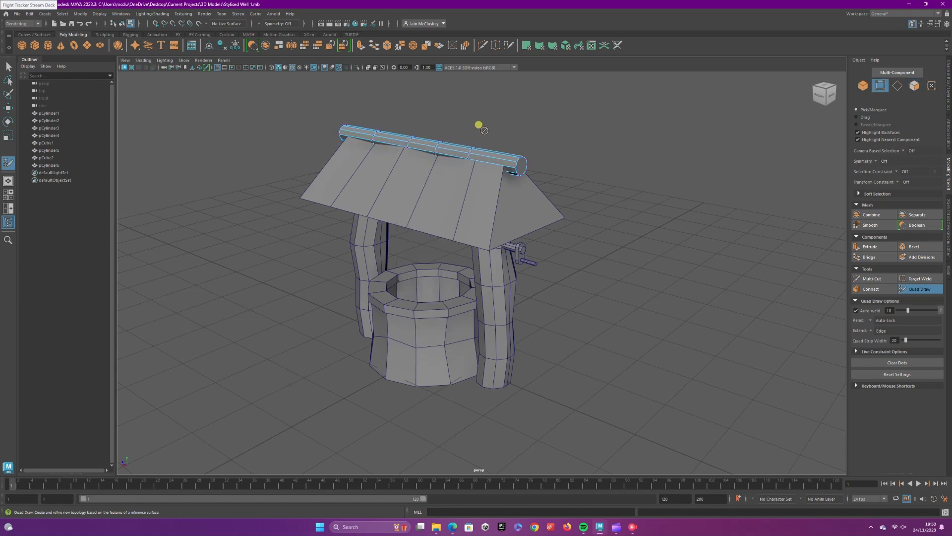
{"action": "key", "text": "w"}
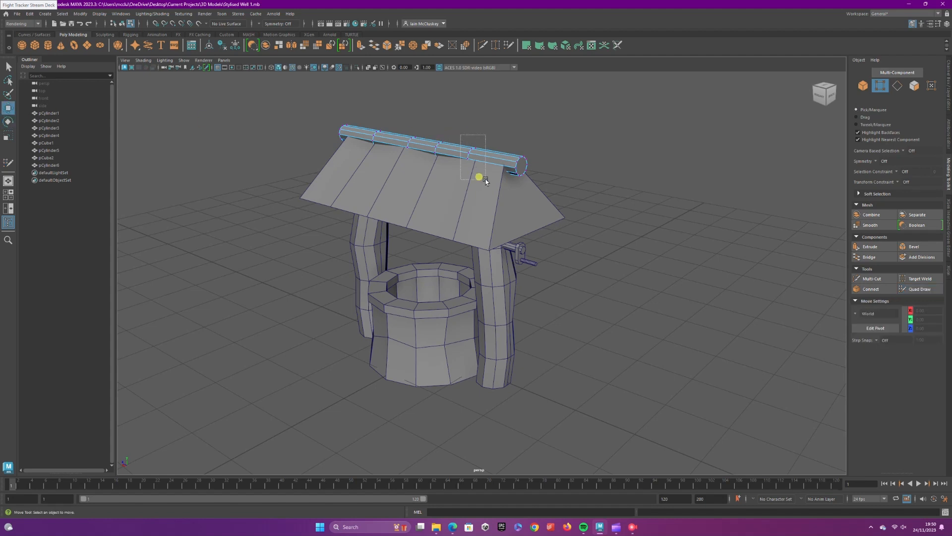
{"action": "left_click_drag", "start_coordinate": [485, 180], "coordinate": [486, 180]}
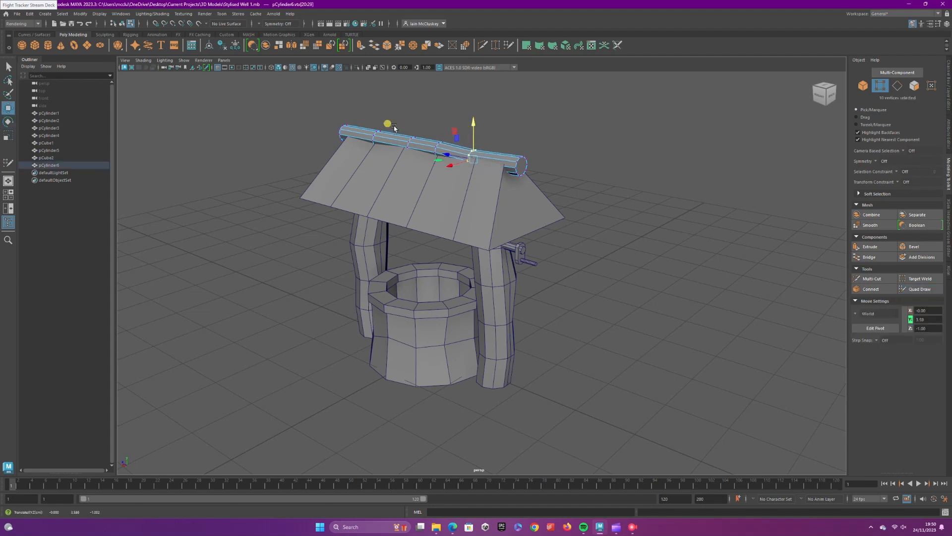
{"action": "middle_click_drag", "start_coordinate": [423, 124], "coordinate": [440, 129]}
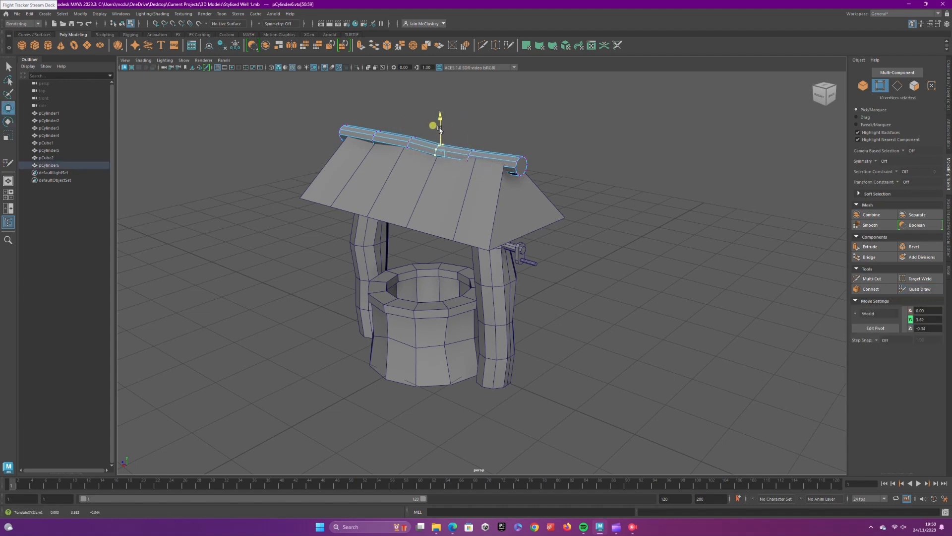
{"action": "mouse_move", "coordinate": [374, 124]}
{"action": "middle_mouse_down"}
{"action": "mouse_move", "coordinate": [384, 149]}
{"action": "mouse_move", "coordinate": [370, 101]}
{"action": "mouse_move", "coordinate": [377, 107]}
{"action": "middle_mouse_up"}
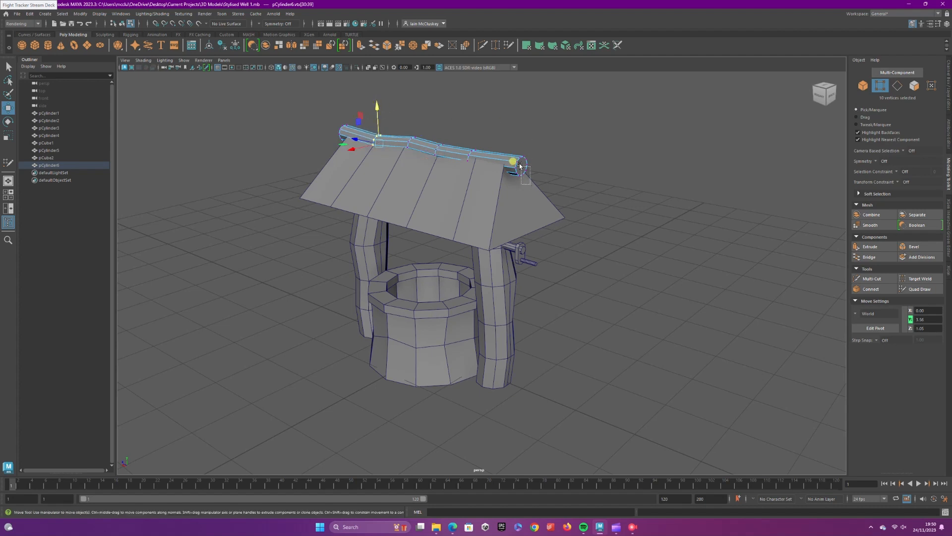
{"action": "middle_click_drag", "start_coordinate": [526, 137], "coordinate": [522, 136]}
{"action": "left_click_drag", "start_coordinate": [314, 166], "coordinate": [435, 186], "text": "alt"}
{"action": "left_click_drag", "start_coordinate": [576, 145], "coordinate": [372, 100], "text": "alt"}
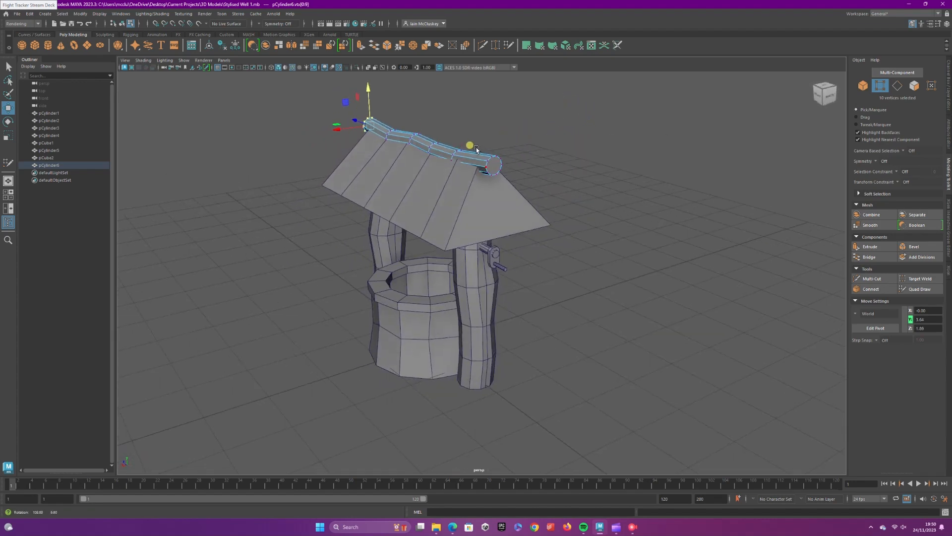
{"action": "left_click", "coordinate": [541, 171]}
{"action": "mouse_move", "coordinate": [541, 171]}
{"action": "left_mouse_down", "text": "alt"}
{"action": "mouse_move", "coordinate": [612, 161]}
{"action": "mouse_move", "coordinate": [534, 162]}
{"action": "mouse_move", "coordinate": [535, 169]}
{"action": "left_mouse_up", "text": "alt"}
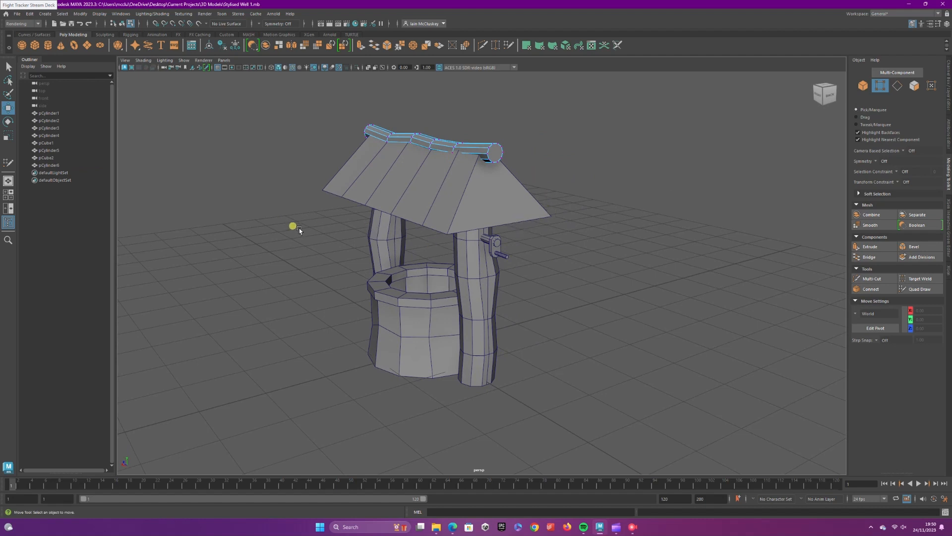
{"action": "mouse_move", "coordinate": [299, 230]}
{"action": "left_mouse_down", "text": "alt"}
{"action": "mouse_move", "coordinate": [355, 219]}
{"action": "mouse_move", "coordinate": [305, 223]}
{"action": "mouse_move", "coordinate": [314, 223]}
{"action": "left_mouse_up", "text": "alt"}
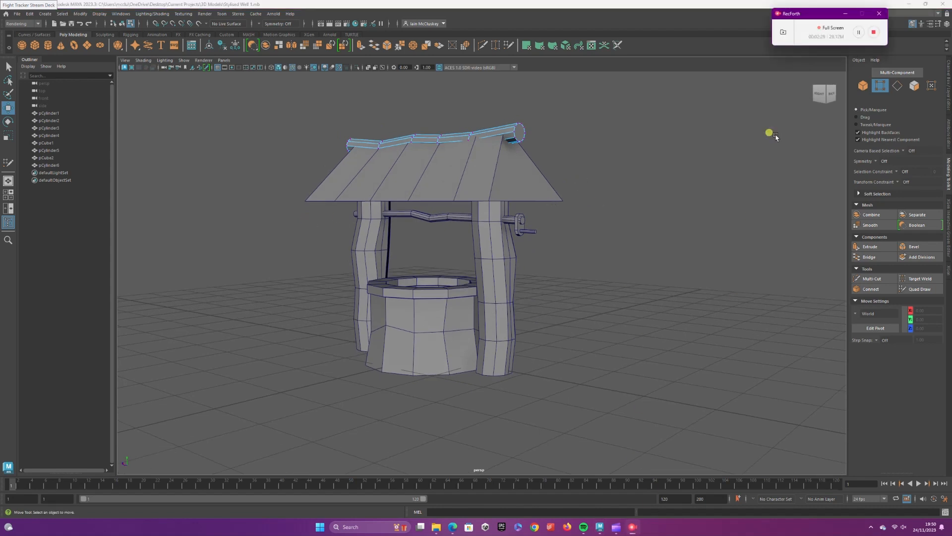
Move individual vertices along the lower edges on both sides of the roof by slightly different amounts to make the eaves uneven
{"action": "right_click", "coordinate": [419, 190]}
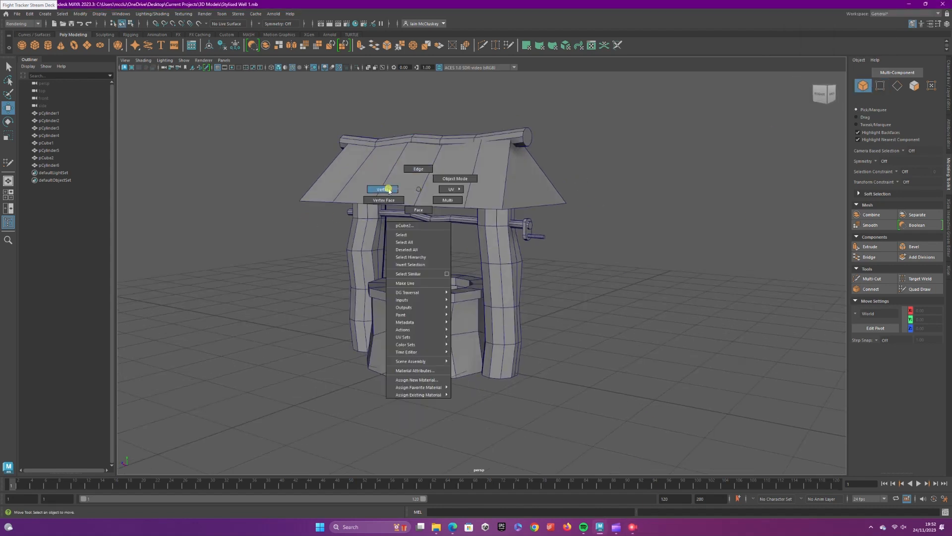
{"action": "right_click_drag", "start_coordinate": [389, 190], "coordinate": [387, 190]}
{"action": "left_click_drag", "start_coordinate": [402, 194], "coordinate": [418, 210]}
{"action": "left_click_drag", "start_coordinate": [410, 168], "coordinate": [410, 163]}
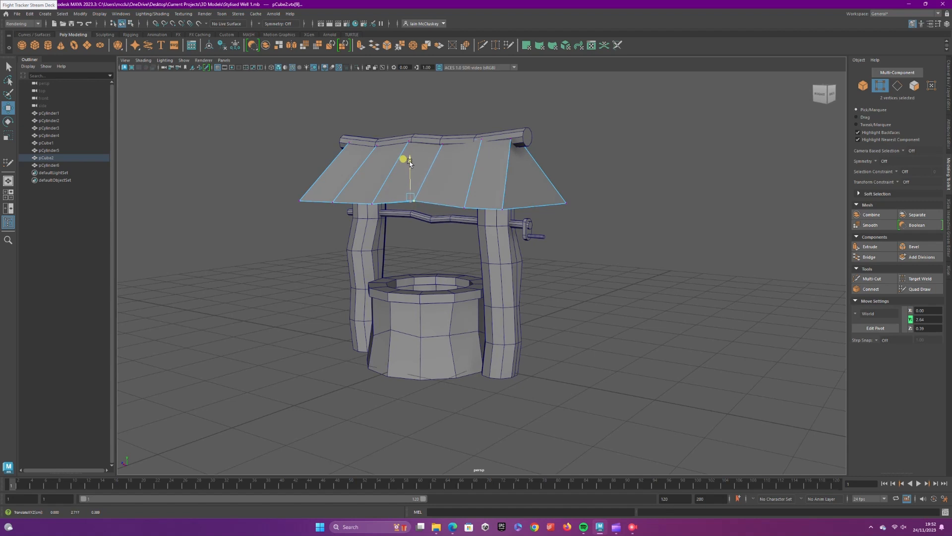
{"action": "left_click", "coordinate": [331, 201]}
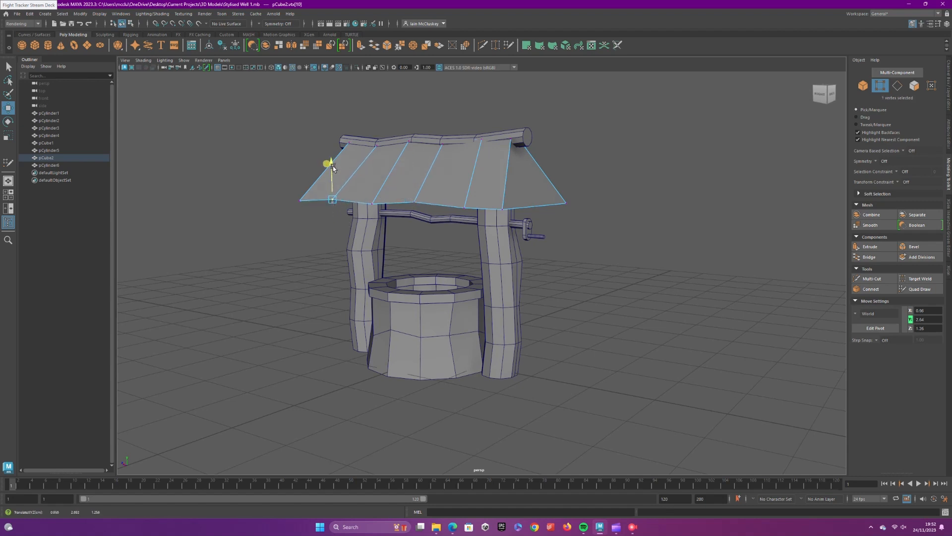
{"action": "left_click_drag", "start_coordinate": [631, 214], "coordinate": [507, 216], "text": "alt"}
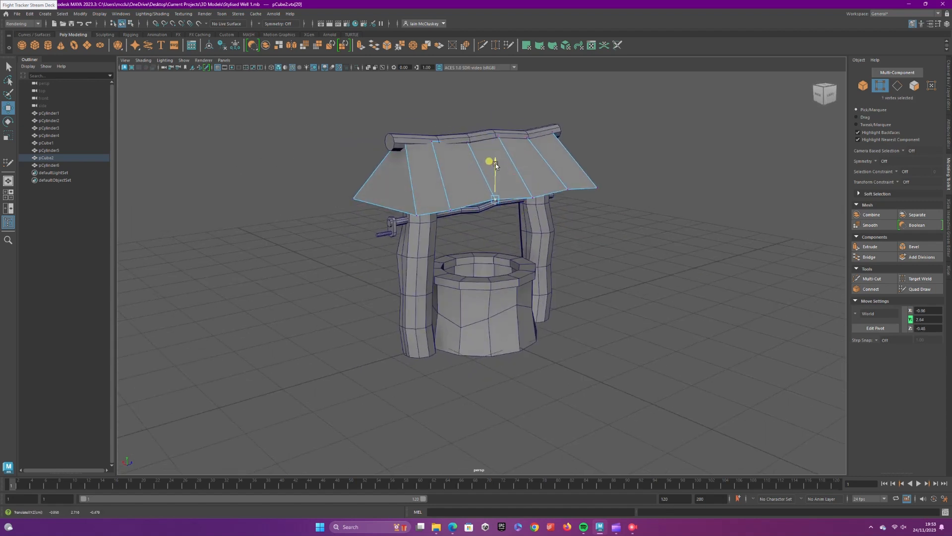
{"action": "left_click", "coordinate": [564, 186]}
{"action": "left_click_drag", "start_coordinate": [571, 166], "coordinate": [545, 152]}
Move small groups of vertices around the well's top rim vertically by slightly different amounts to make the rim uneven
{"action": "left_click_drag", "start_coordinate": [590, 233], "coordinate": [658, 232], "text": "alt"}
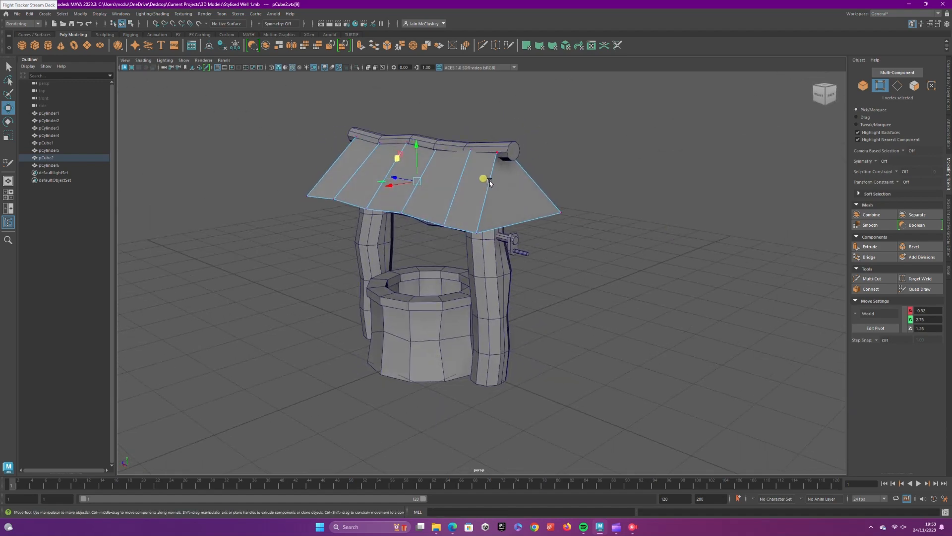
{"action": "key", "text": "F8"}
{"action": "left_click", "coordinate": [445, 342]}
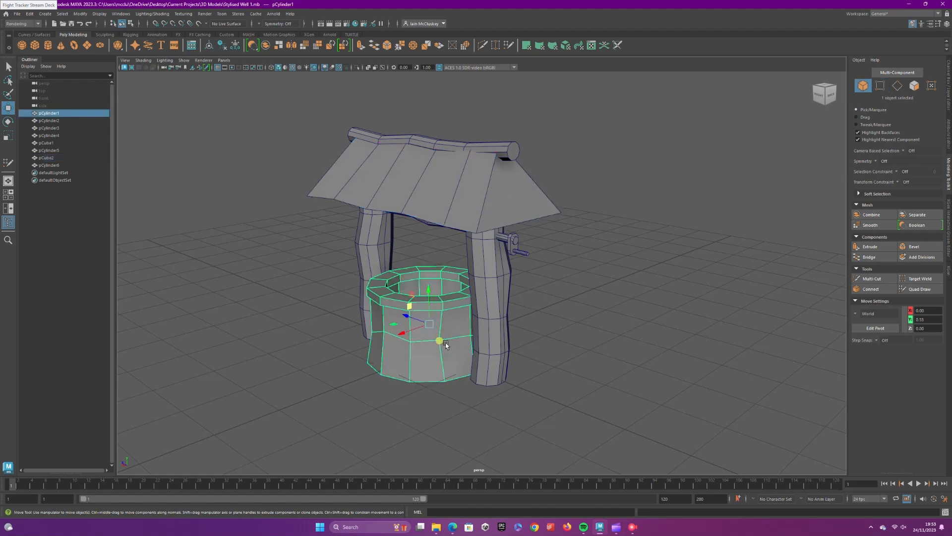
{"action": "right_click_drag", "start_coordinate": [445, 342], "coordinate": [393, 304]}
{"action": "scroll", "coordinate": [415, 318], "scroll_direction": "up", "scroll_amount": 4}
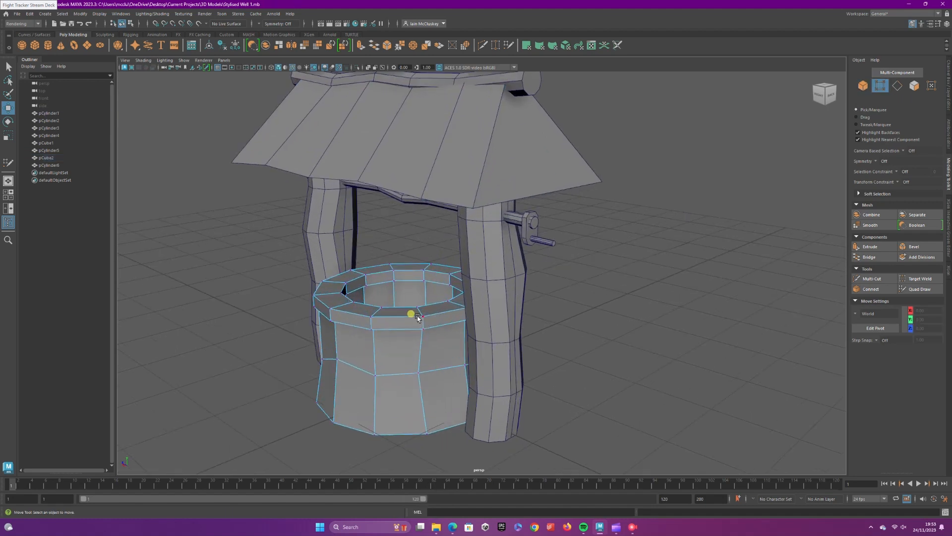
{"action": "left_click_drag", "start_coordinate": [427, 322], "coordinate": [427, 322]}
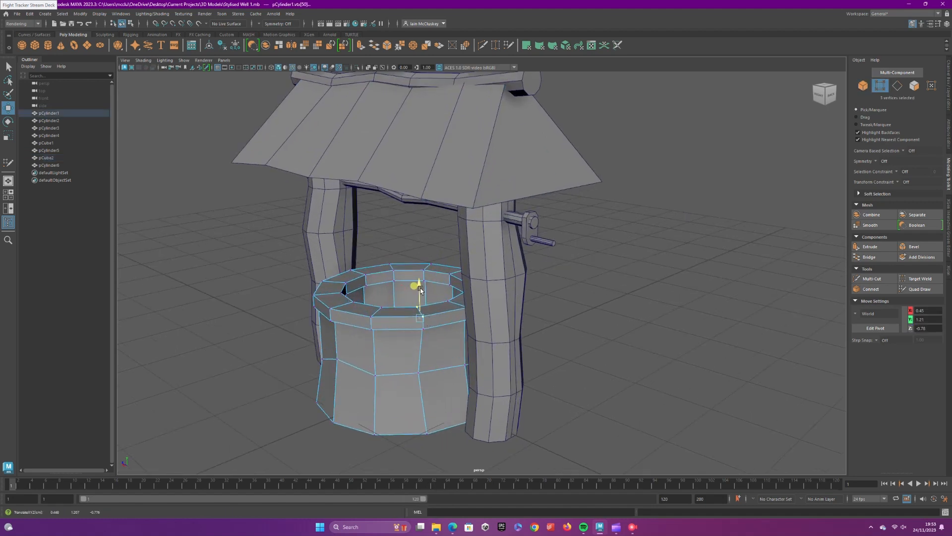
{"action": "left_click", "coordinate": [314, 291]}
{"action": "left_click_drag", "start_coordinate": [377, 251], "coordinate": [450, 287]}
{"action": "left_click_drag", "start_coordinate": [442, 246], "coordinate": [440, 250]}
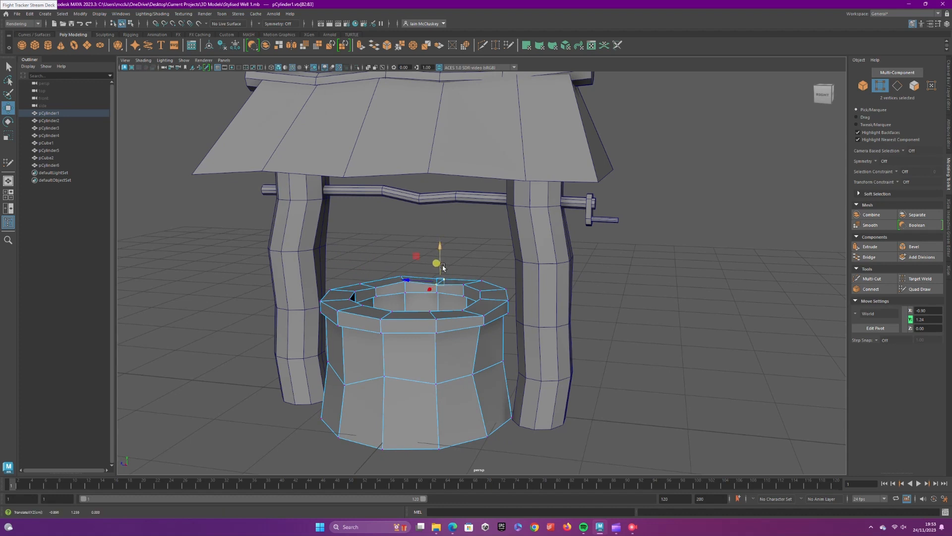
{"action": "scroll", "coordinate": [603, 360], "scroll_direction": "down", "scroll_amount": 2}
{"action": "left_click", "coordinate": [603, 361]}
Switch to the Modeling - Standard workspace, combine the roof and ridge pole into one mesh, and show the Poly Modeling shelf
{"action": "left_click_drag", "start_coordinate": [631, 320], "coordinate": [618, 325], "text": "alt"}
{"action": "scroll", "coordinate": [616, 320], "scroll_direction": "down", "scroll_amount": 2}
{"action": "key", "text": "F8"}
{"action": "left_click", "coordinate": [432, 190]}
{"action": "left_click", "coordinate": [535, 130], "text": "shift"}
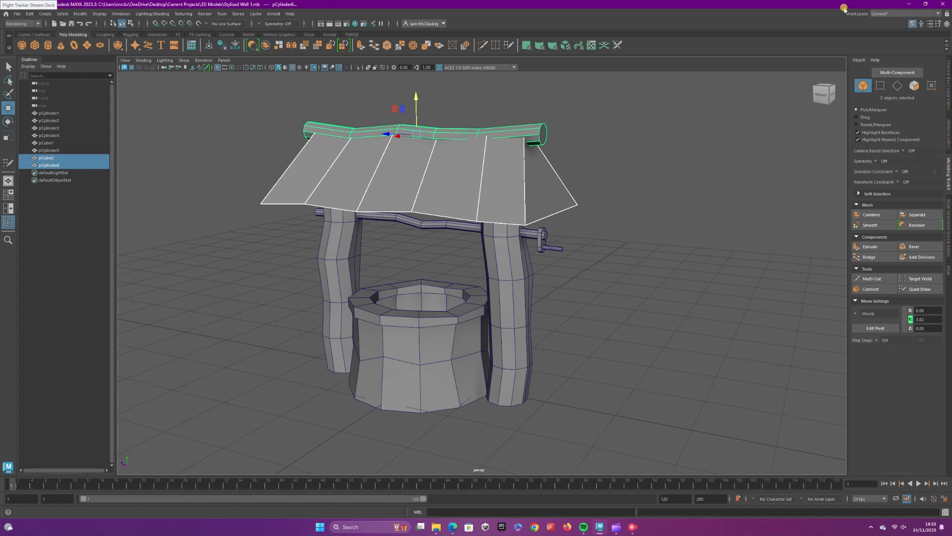
{"action": "left_click", "coordinate": [890, 13]}
{"action": "left_click", "coordinate": [893, 30]}
{"action": "left_click", "coordinate": [141, 13]}
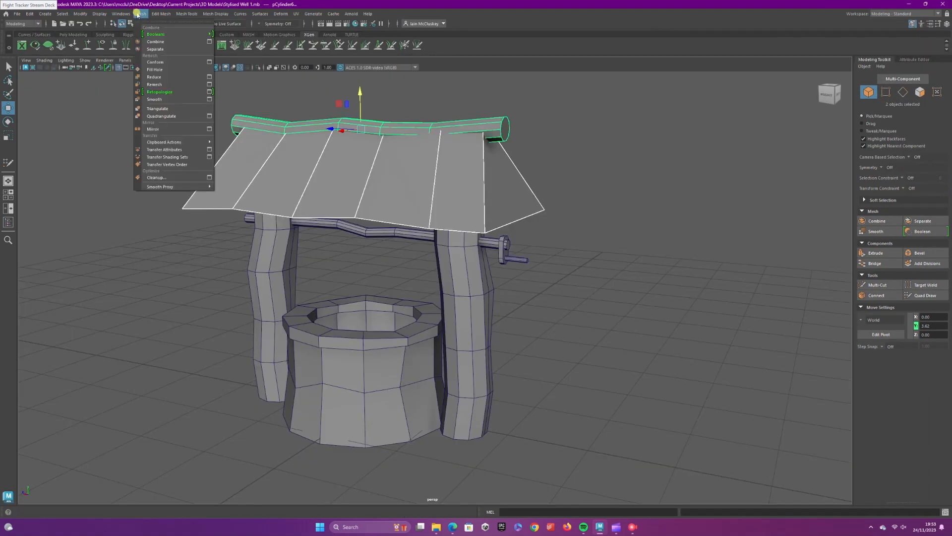
{"action": "left_click", "coordinate": [152, 39]}
{"action": "scroll", "coordinate": [577, 197], "scroll_direction": "down", "scroll_amount": 2}
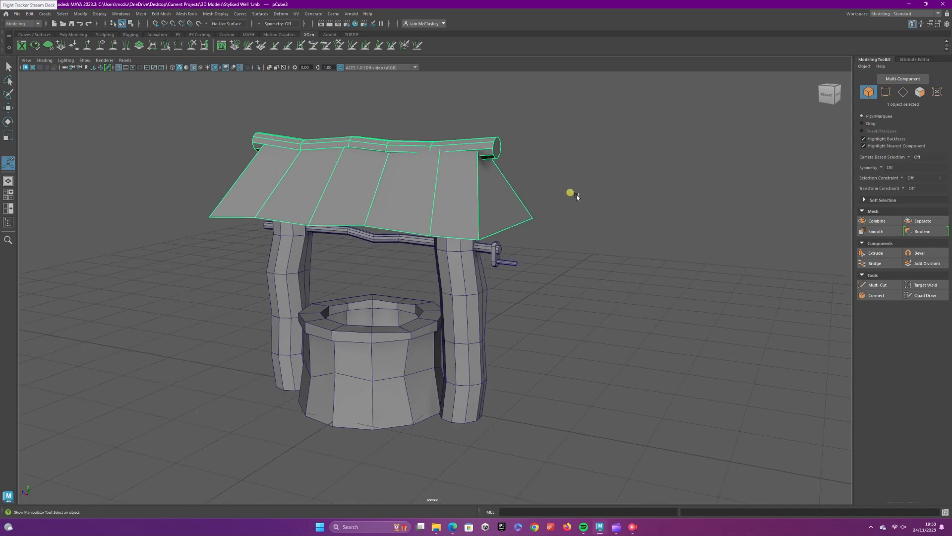
{"action": "left_click", "coordinate": [78, 34]}
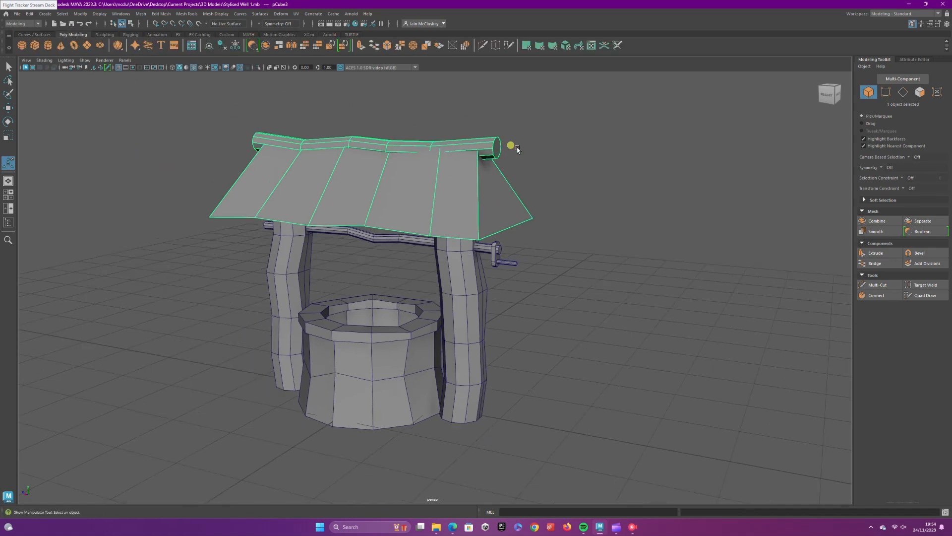
{"action": "left_click_drag", "start_coordinate": [533, 147], "coordinate": [514, 166], "text": "alt"}
{"action": "left_click", "coordinate": [393, 359]}
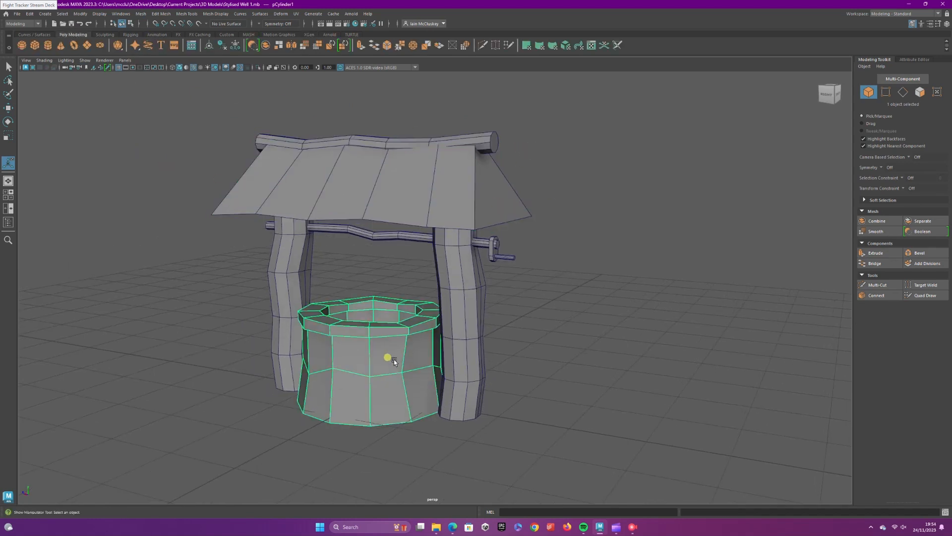
{"action": "left_click", "coordinate": [280, 288], "text": "shift"}
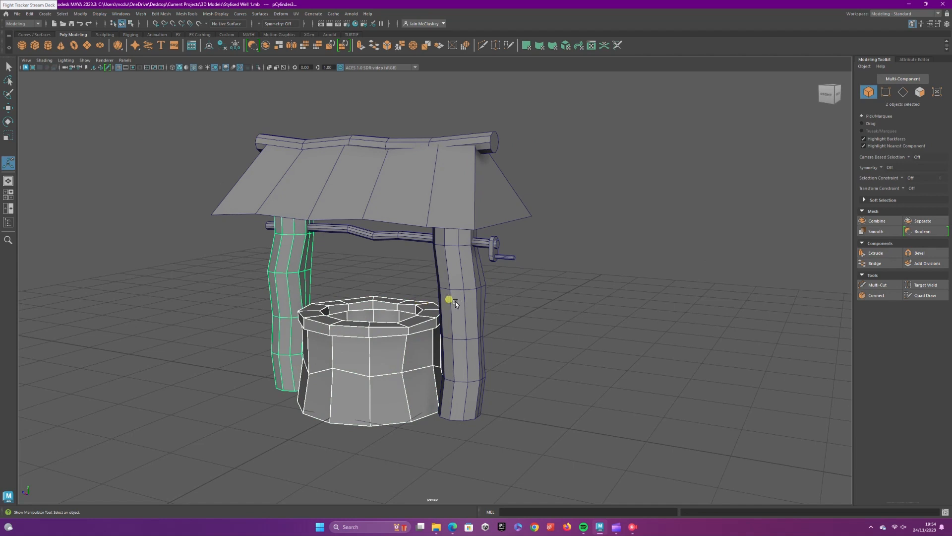
{"action": "left_click", "coordinate": [403, 342]}
Combine the crank handle, the crank arm and the bent crossbeam into one mesh
{"action": "left_click", "coordinate": [511, 256]}
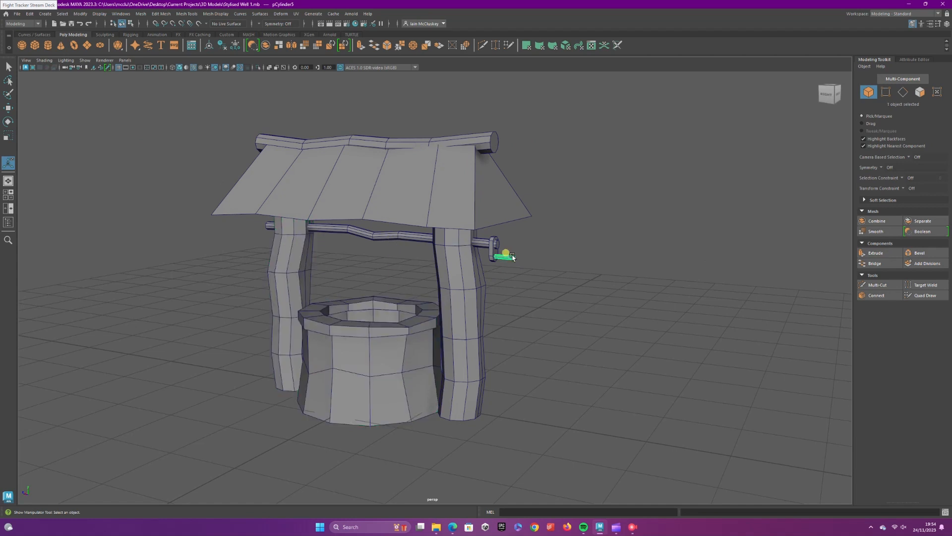
{"action": "left_click", "coordinate": [494, 254], "text": "shift"}
{"action": "left_click", "coordinate": [482, 243], "text": "shift"}
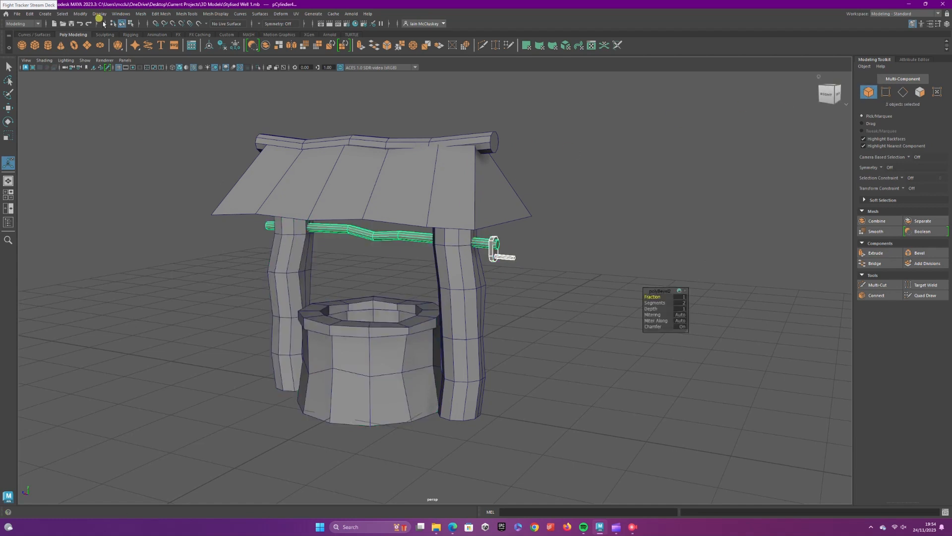
{"action": "left_click", "coordinate": [49, 16]}
{"action": "left_click", "coordinate": [238, 102]}
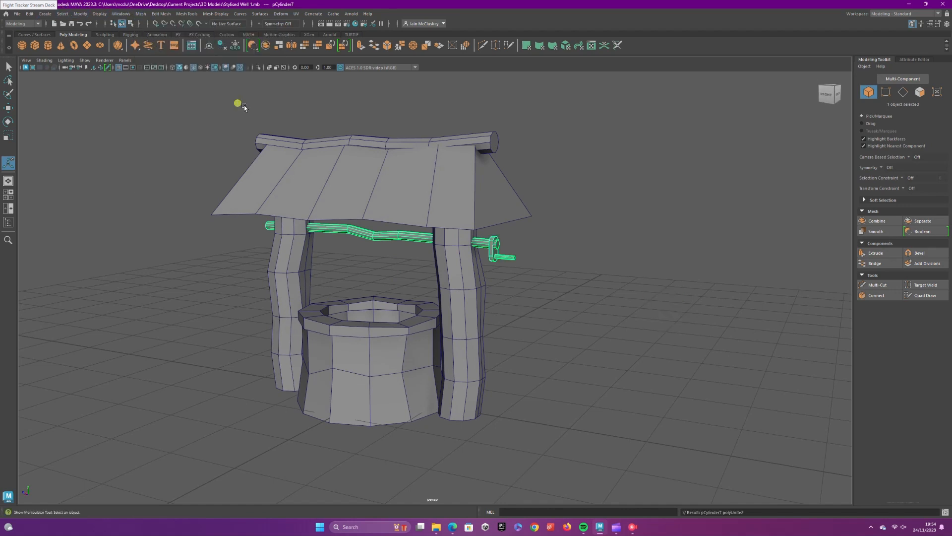
{"action": "left_click", "coordinate": [518, 277]}
{"action": "left_click", "coordinate": [407, 362]}
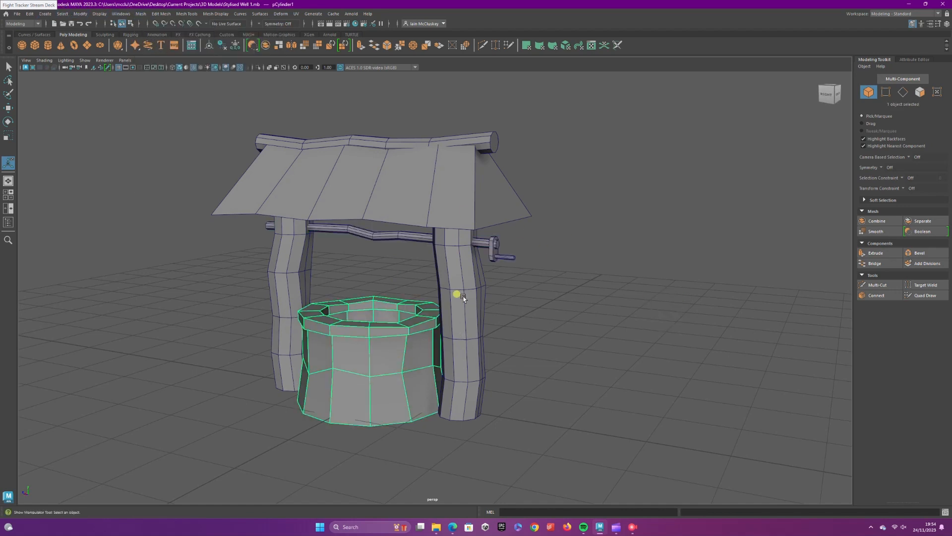
{"action": "left_click", "coordinate": [295, 274]}
{"action": "left_click", "coordinate": [626, 172]}
{"action": "left_click_drag", "start_coordinate": [626, 172], "coordinate": [547, 176], "text": "alt"}
Save the scene and switch the workspace to General
{"action": "left_click", "coordinate": [17, 13]}
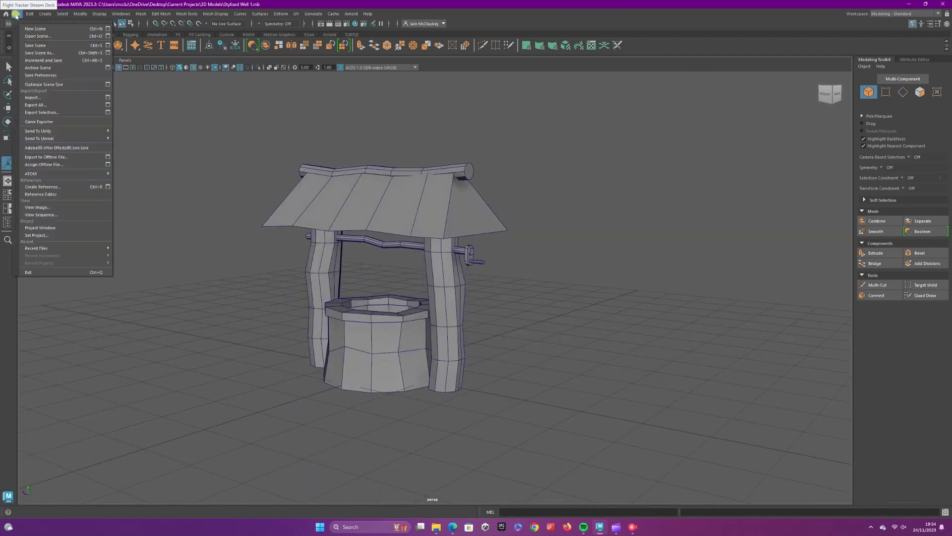
{"action": "left_click", "coordinate": [28, 46]}
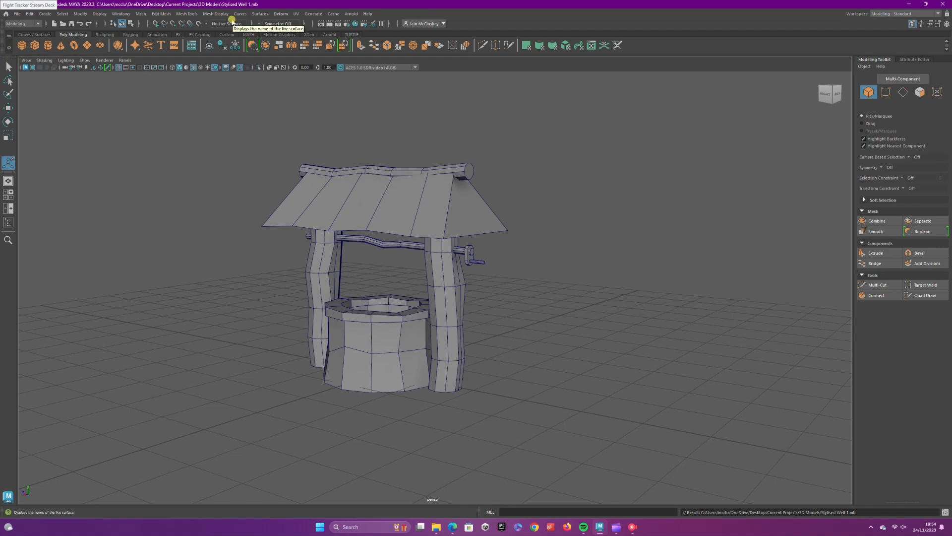
{"action": "left_click", "coordinate": [120, 13]}
{"action": "mouse_move", "coordinate": [131, 38]}
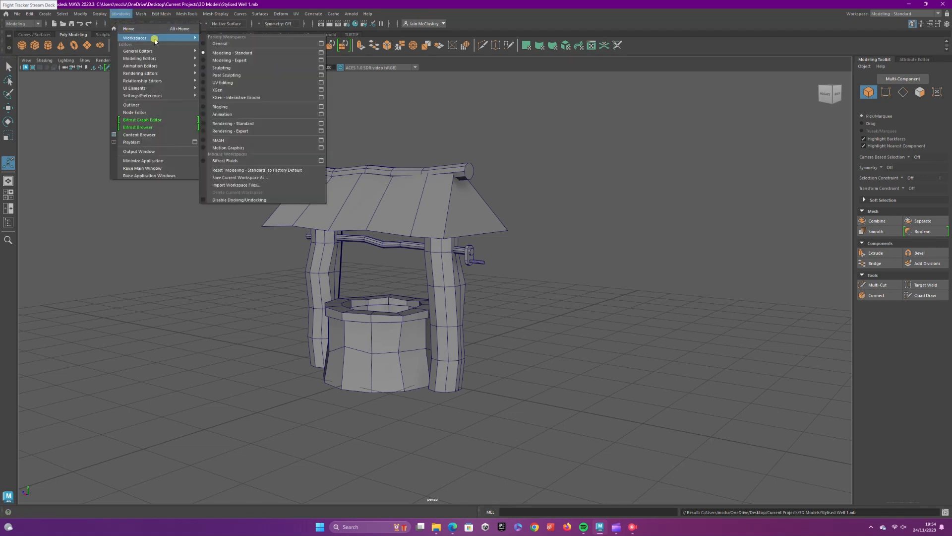
{"action": "left_click", "coordinate": [220, 43]}
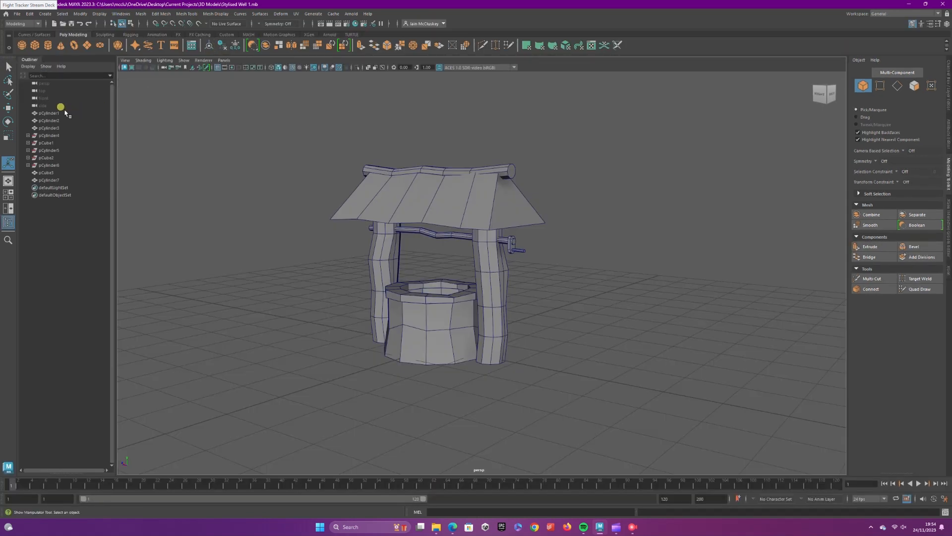